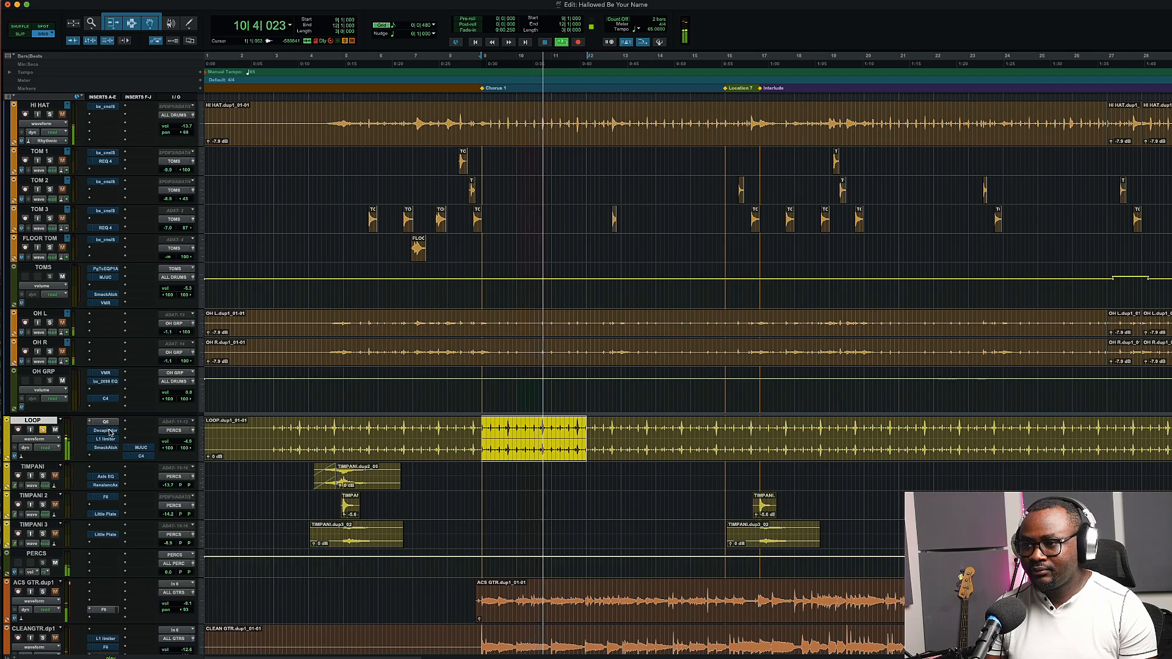
Stop playback and open the Decapitator insert on the LOOP track, placing its window above the loop waveform
key("space")
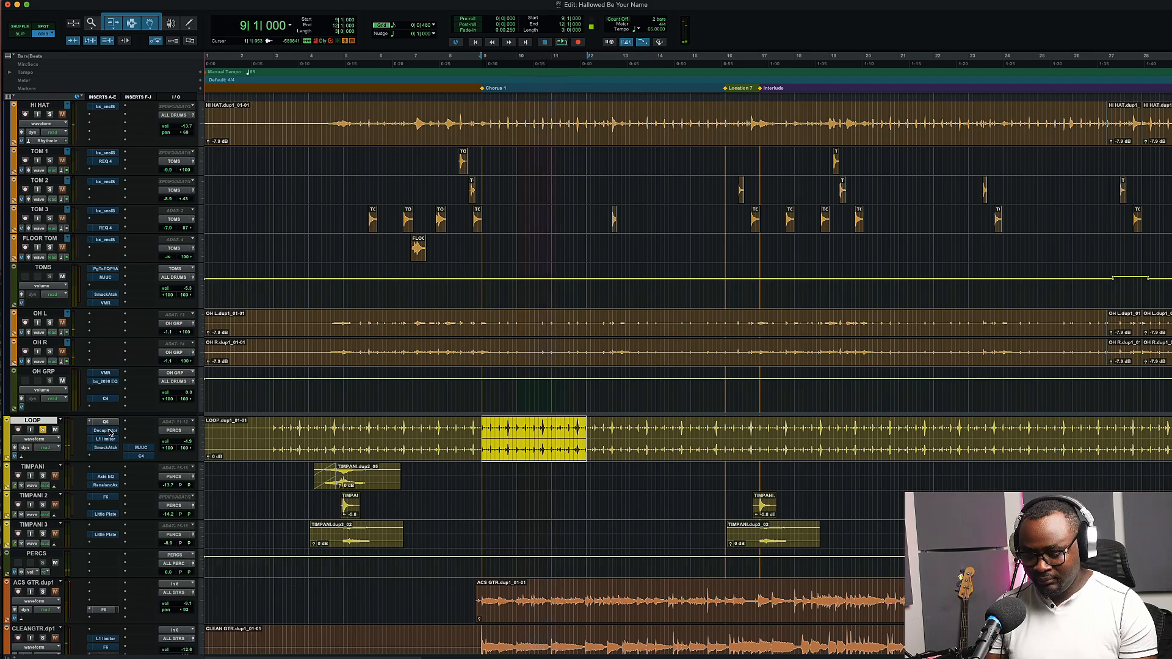
left_click(110, 431)
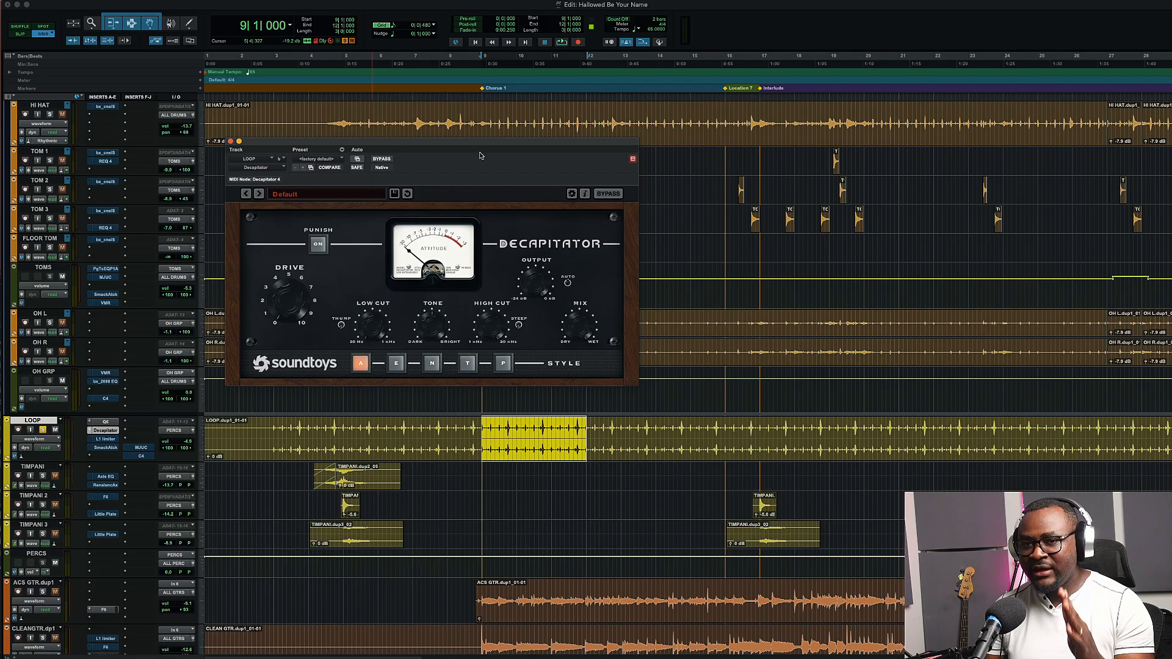
left_click_drag(479, 148, 539, 129)
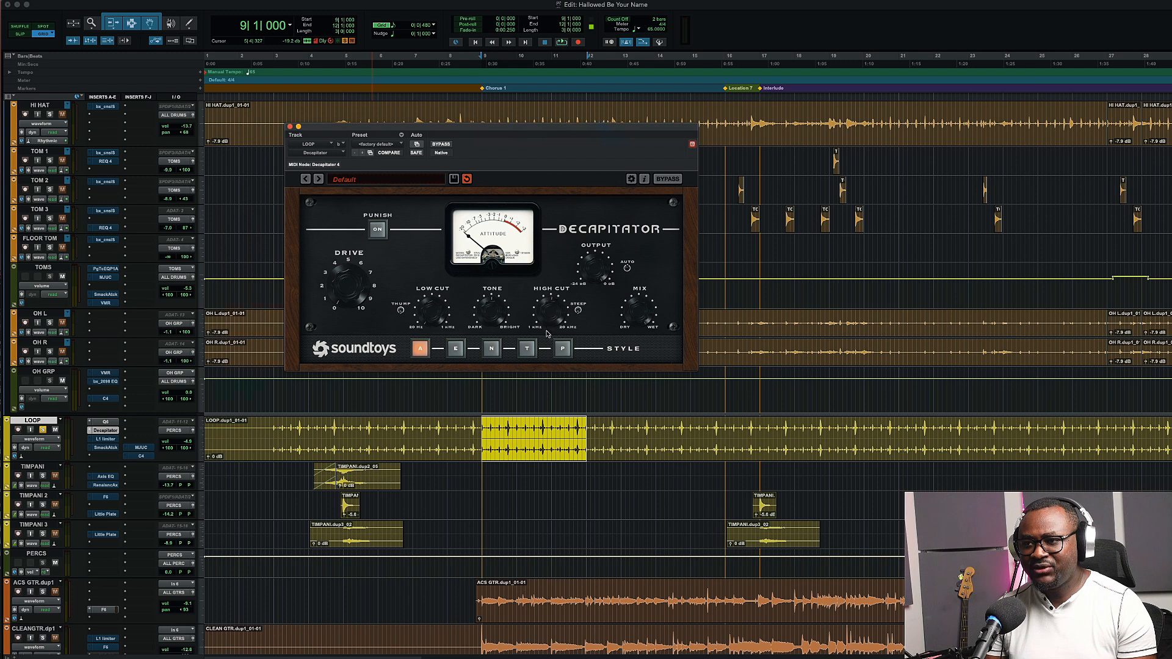
Audition the Decapitator's high cut at 4405.7 Hz against bypass, and return the high cut to 20000 Hz
mouse_move(549, 299)
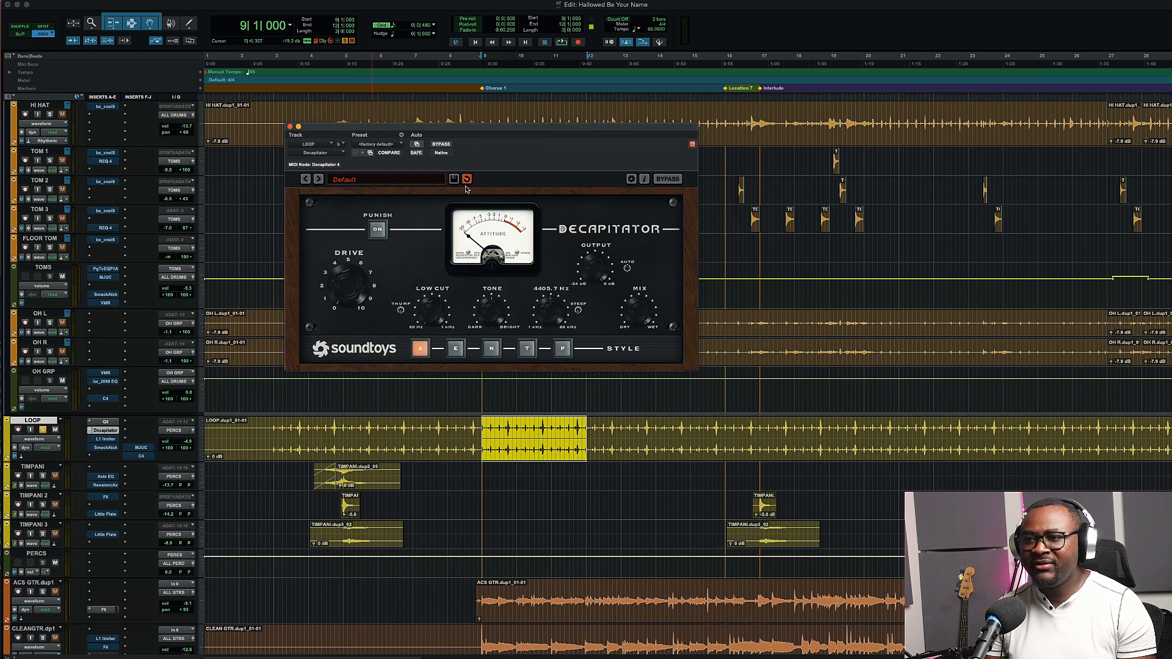
key("space")
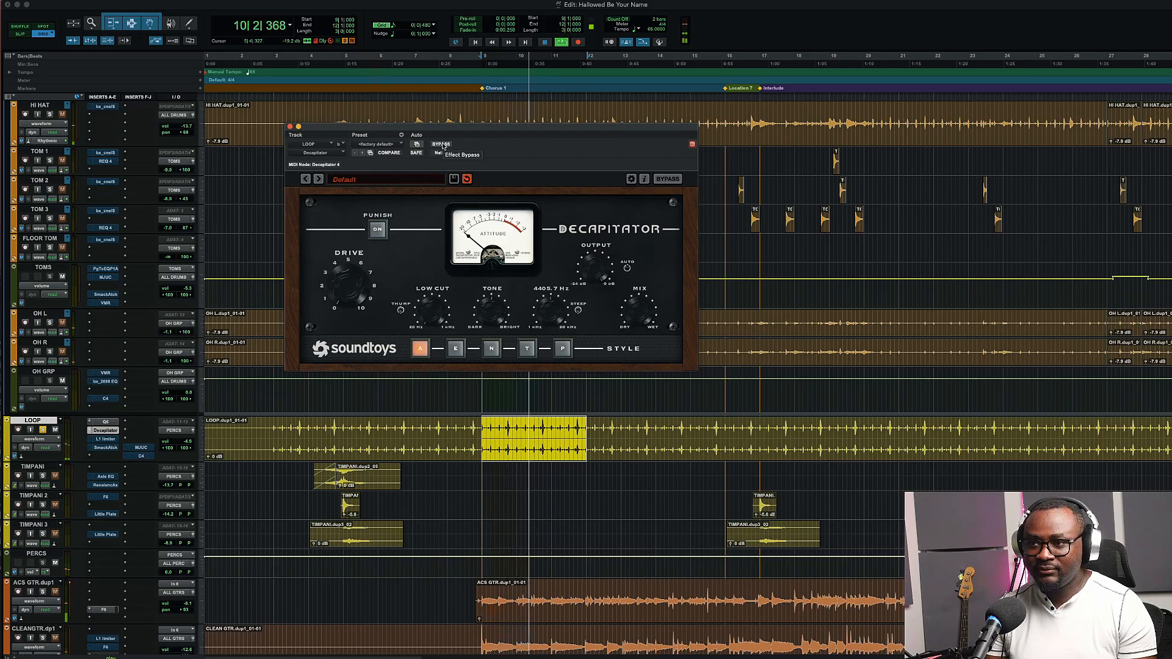
left_click(442, 144)
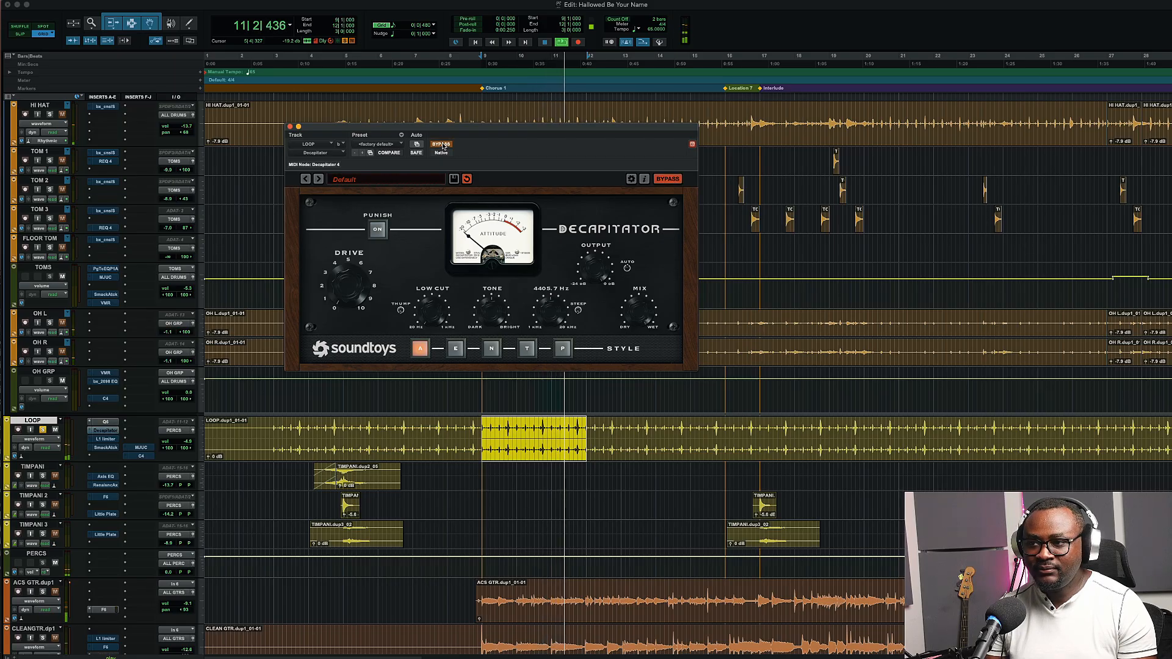
key("space")
left_click(442, 145)
left_click_drag(558, 319, 527, 240)
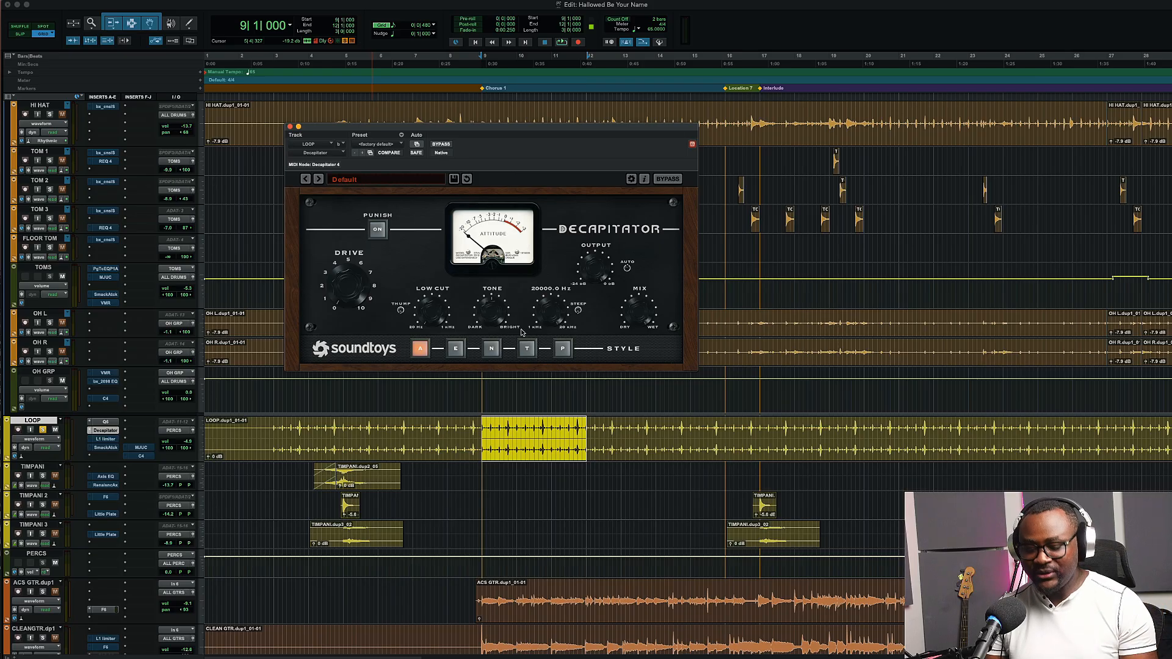
Set the Decapitator's drive to about 5 and choose the N style for the LOOP track
key("r")
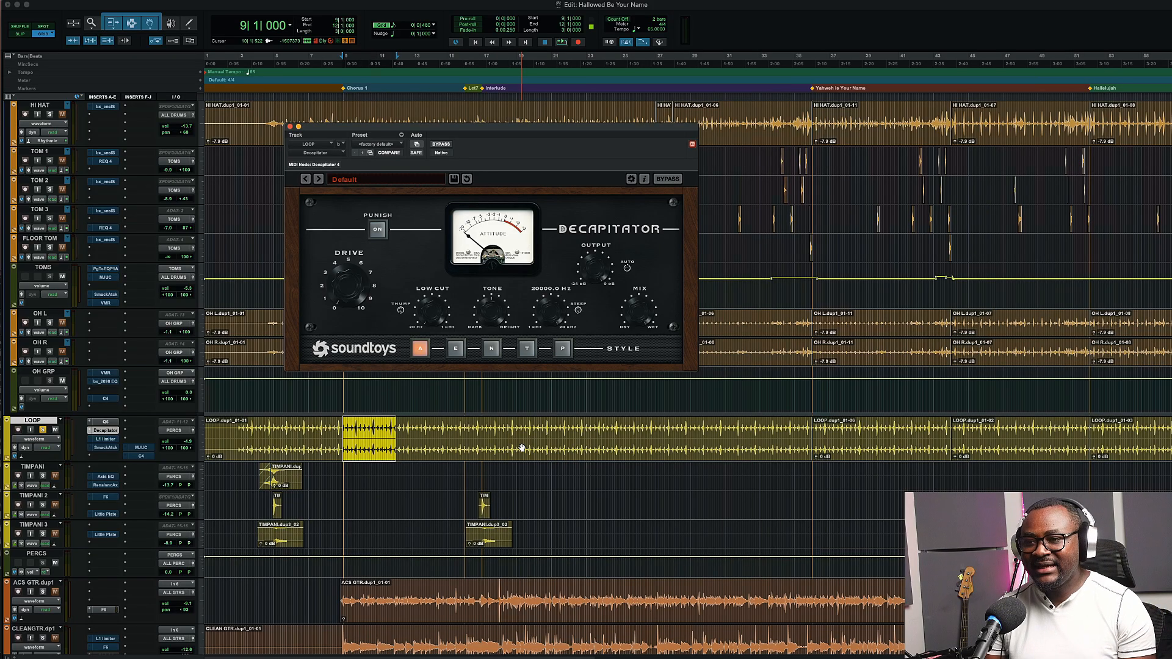
key("t")
key("t")
scroll(521, 449, "right", 5)
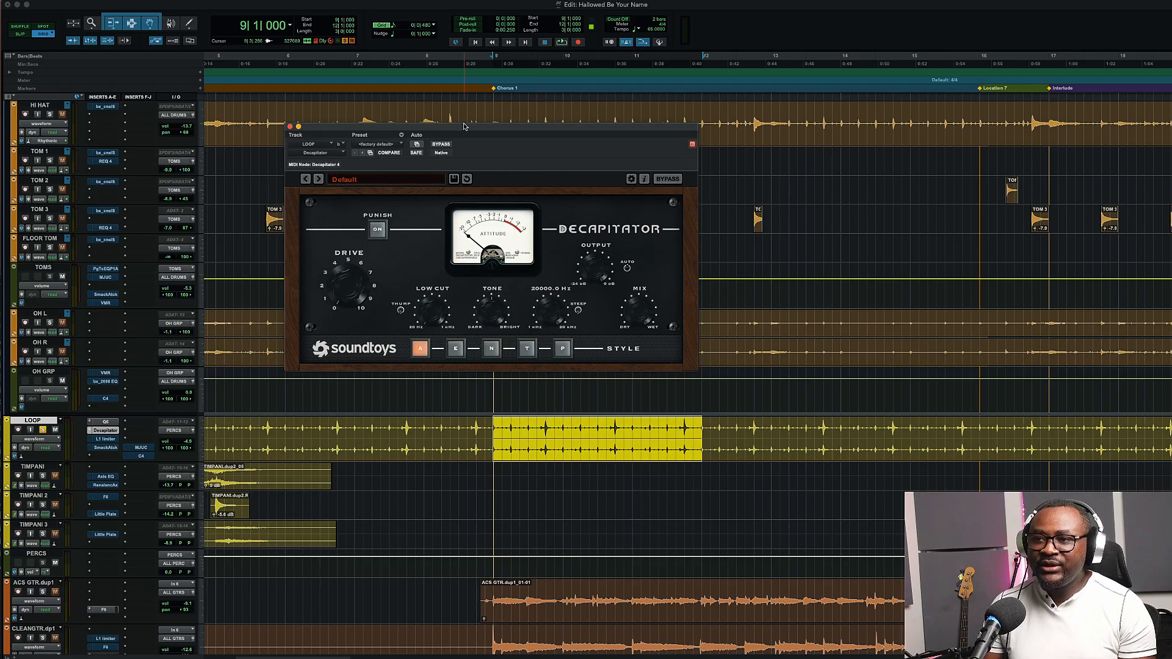
left_click_drag(464, 129, 462, 139)
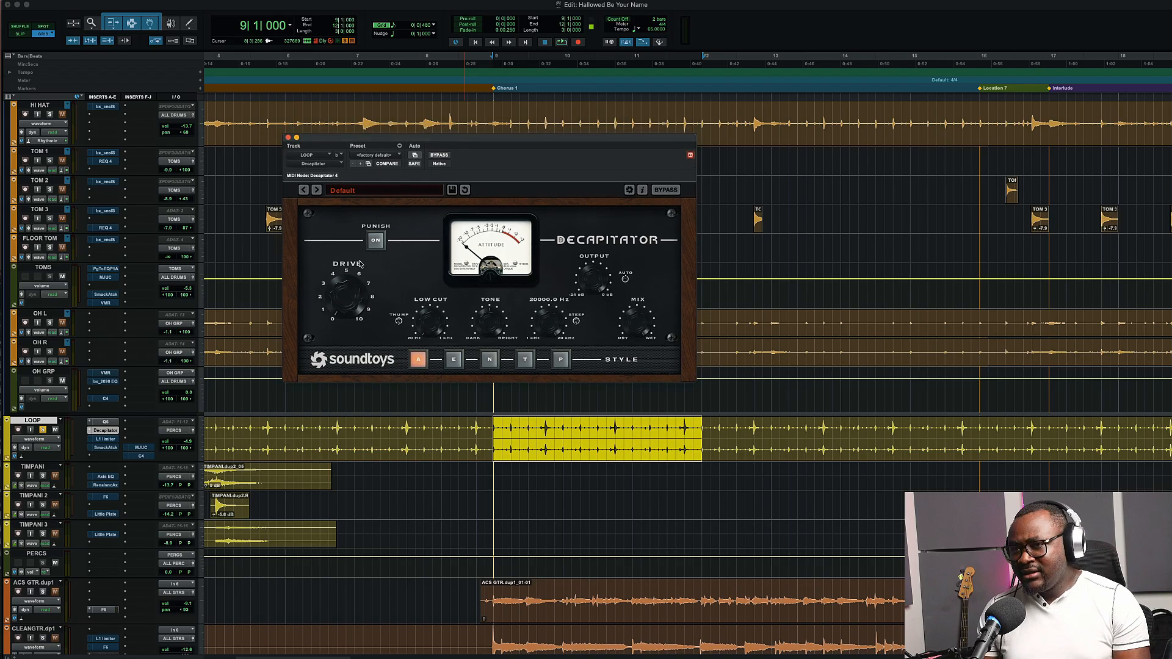
left_click_drag(350, 272, 350, 257)
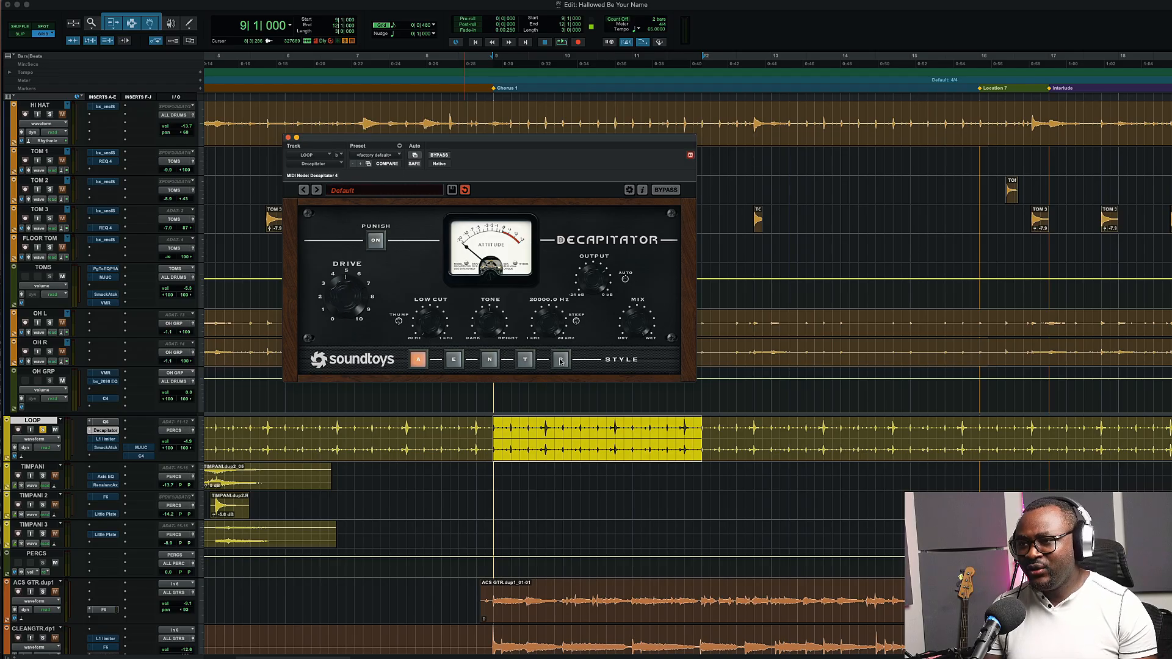
left_click(490, 359)
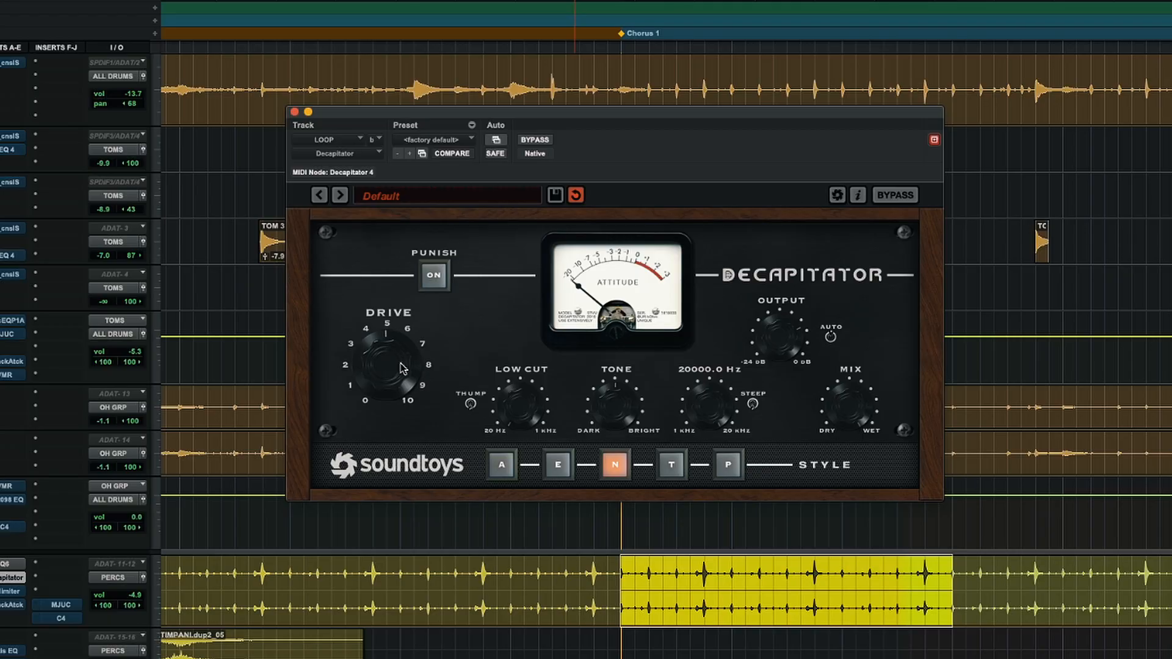
Play the selected chorus section of the loop, compare the Decapitator engaged and bypassed, and close the plug-in with it engaged
key("space")
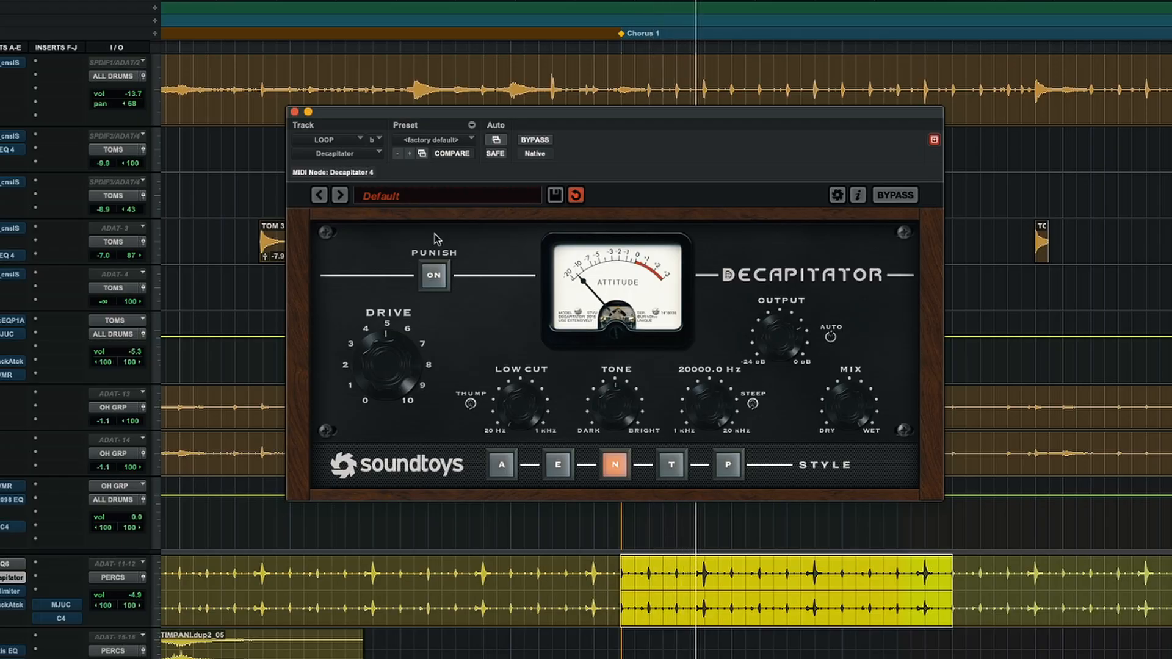
left_click(535, 140)
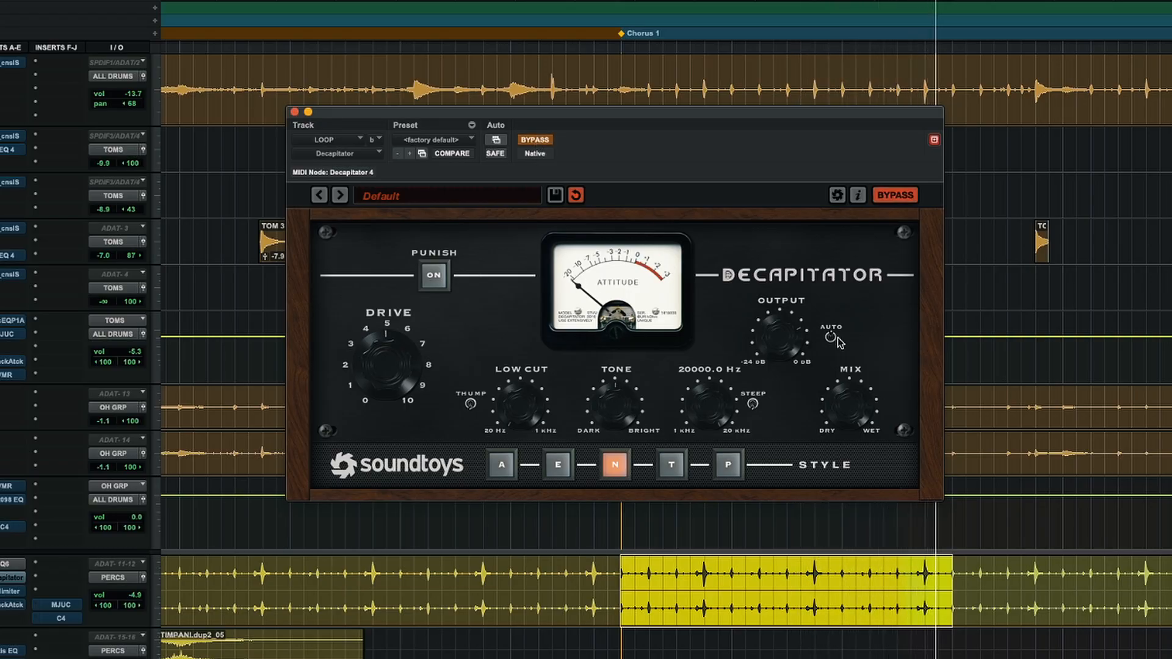
left_click_drag(794, 333, 792, 359)
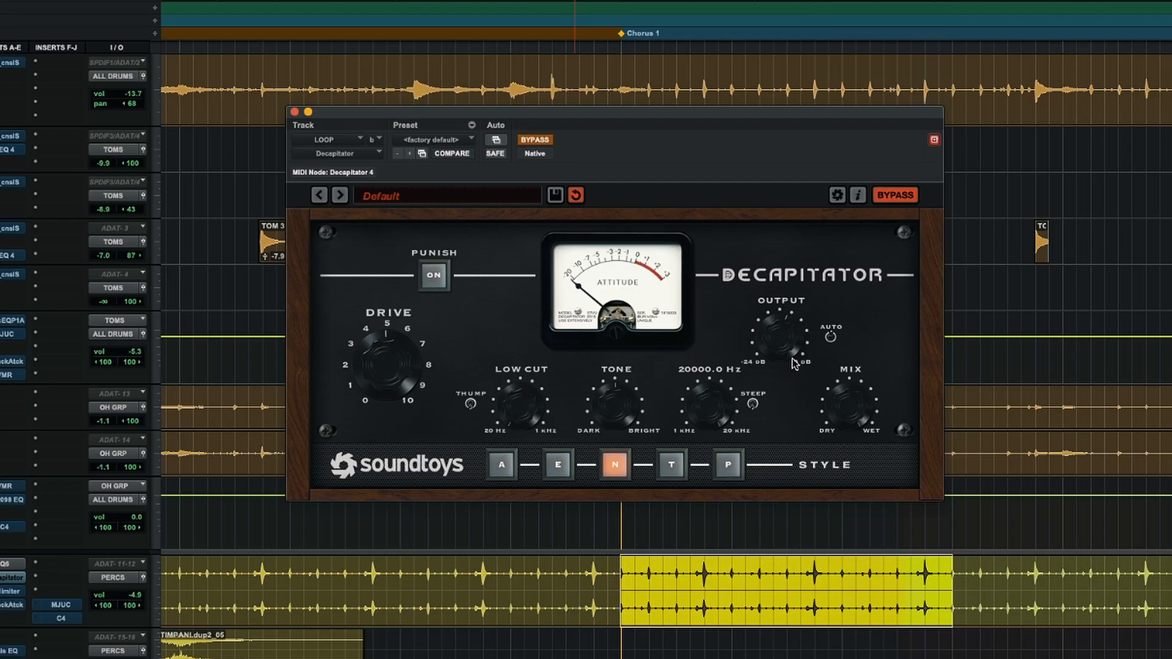
left_click(544, 141)
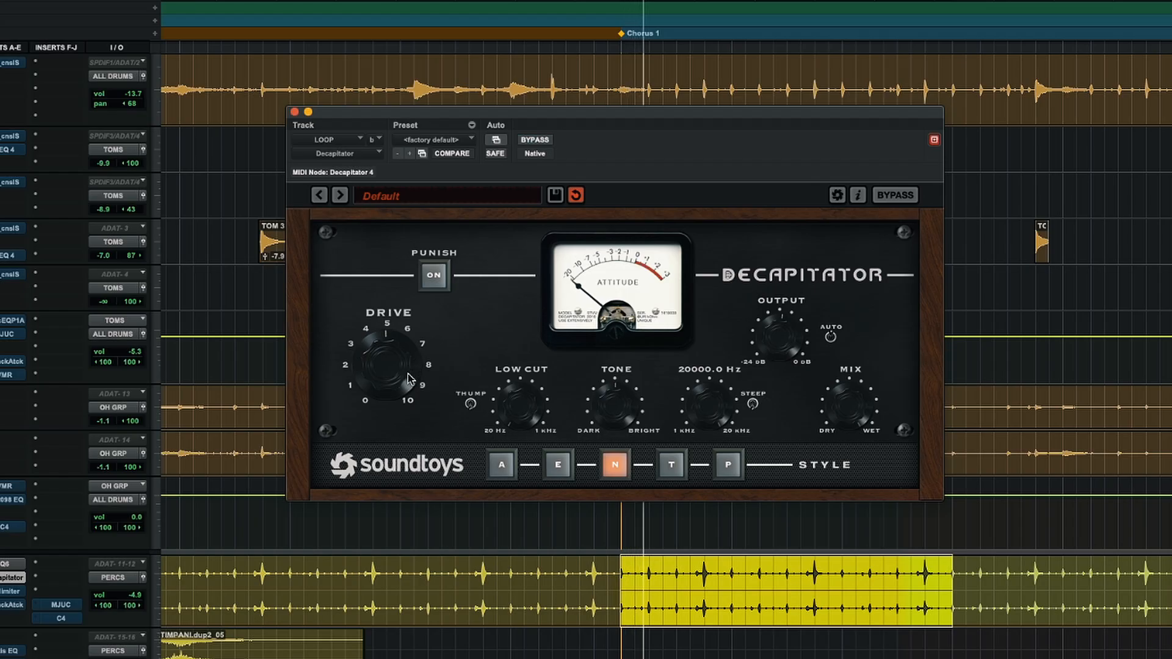
left_click(534, 140)
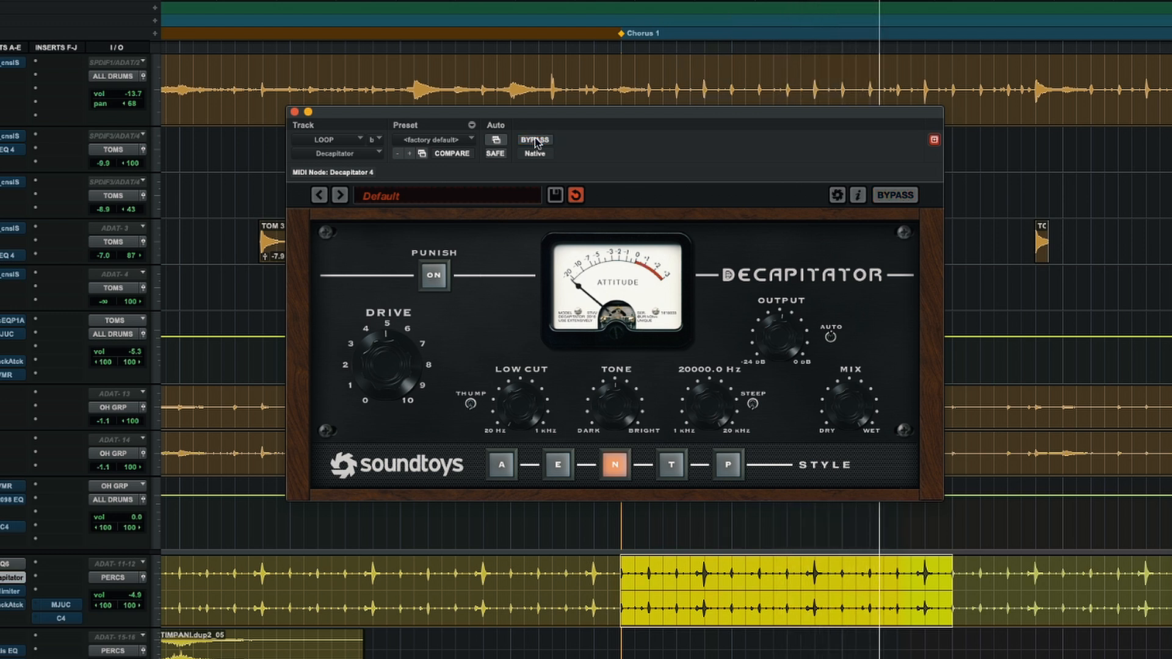
left_click(534, 141)
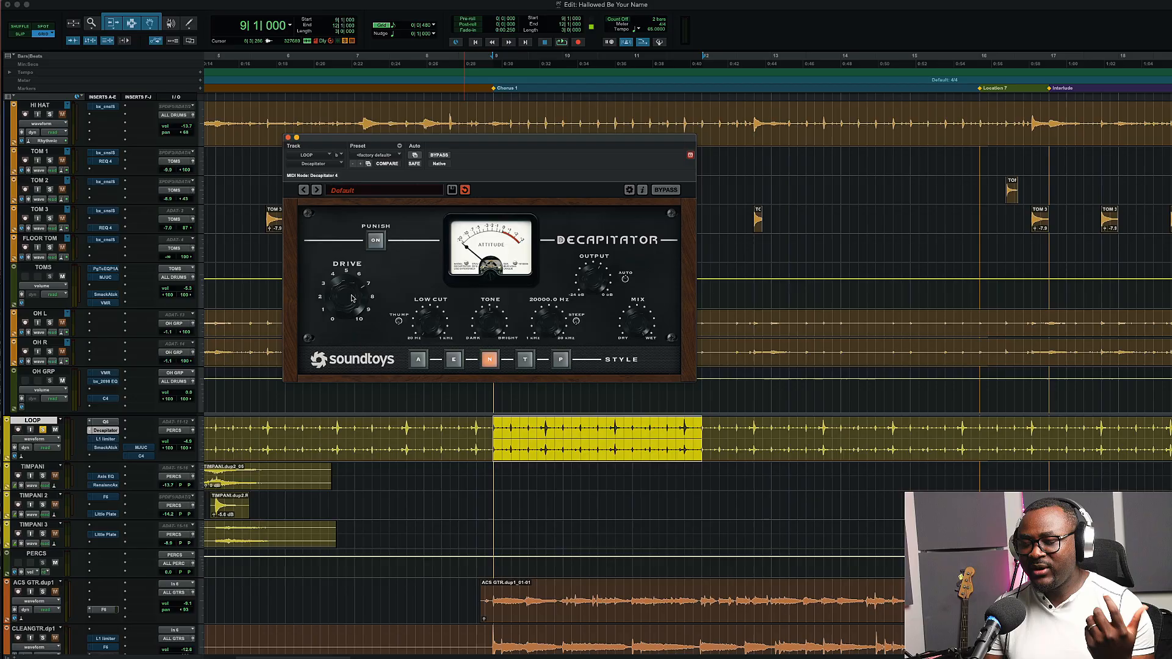
key("space")
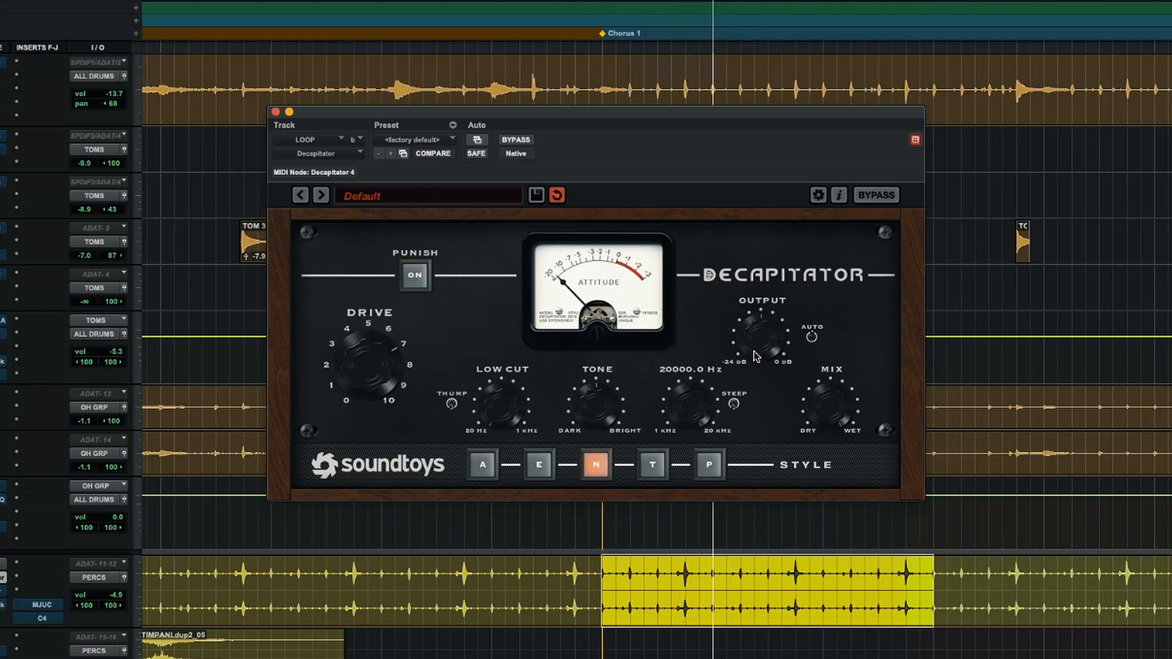
left_click(516, 139)
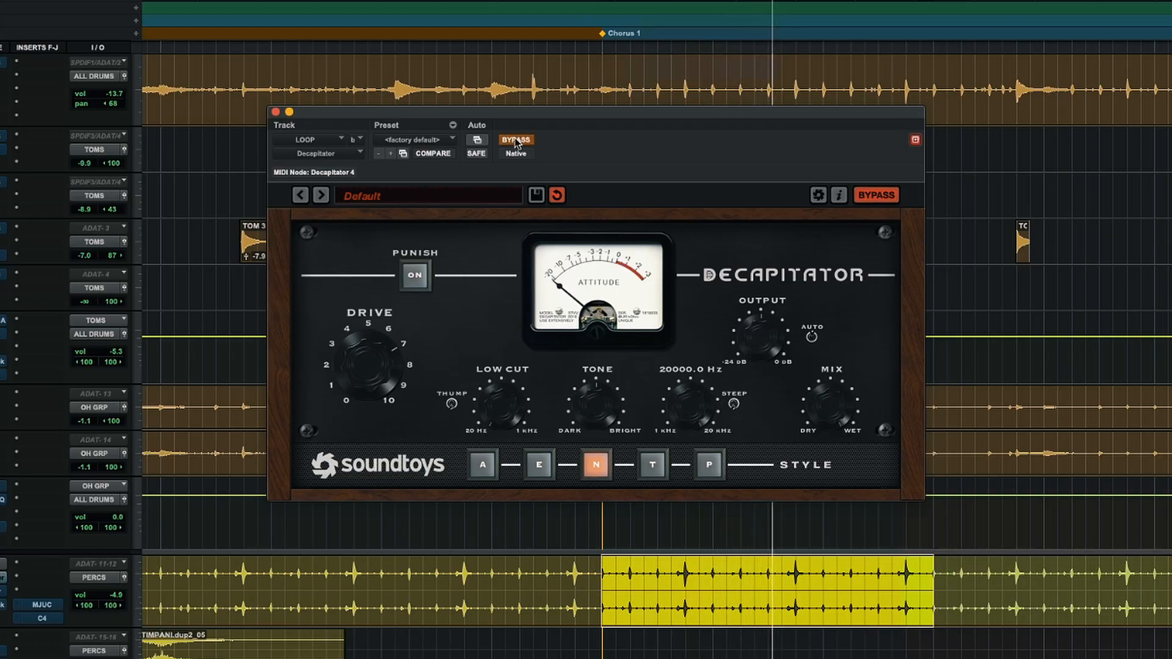
left_click(516, 139)
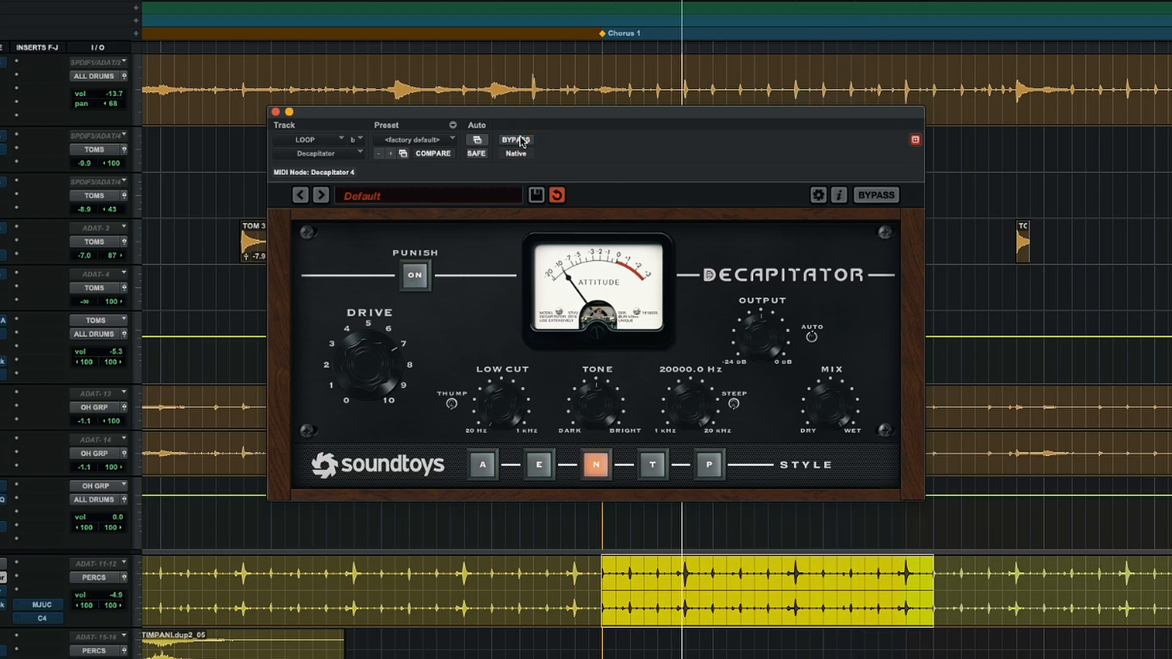
left_click(519, 140)
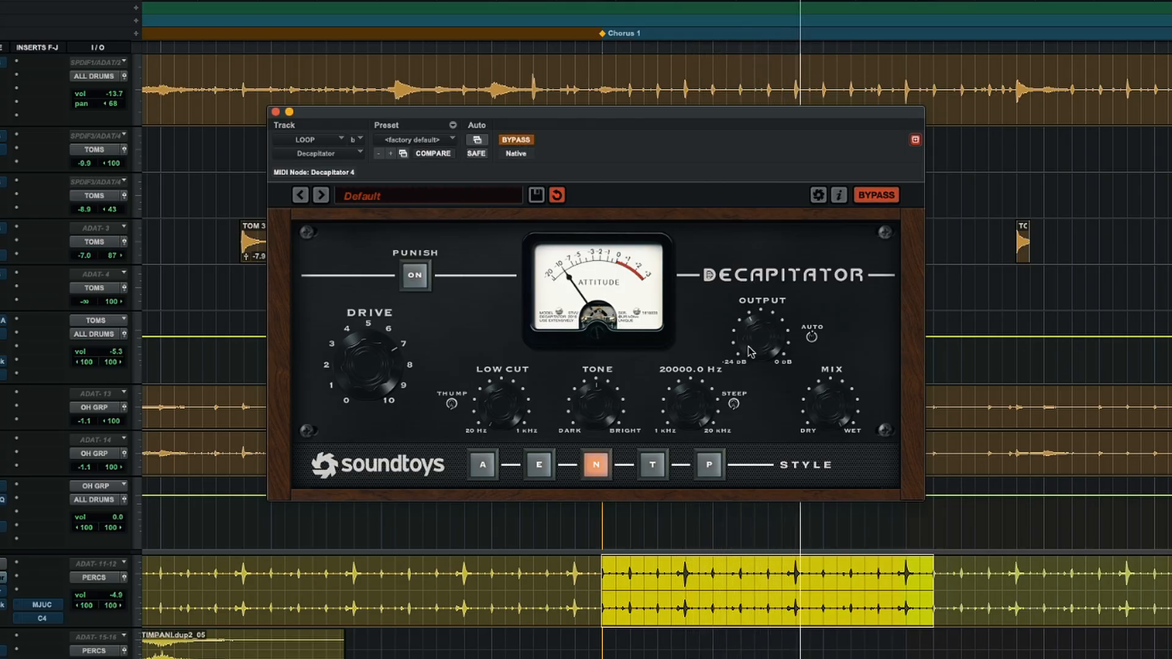
left_click(506, 141)
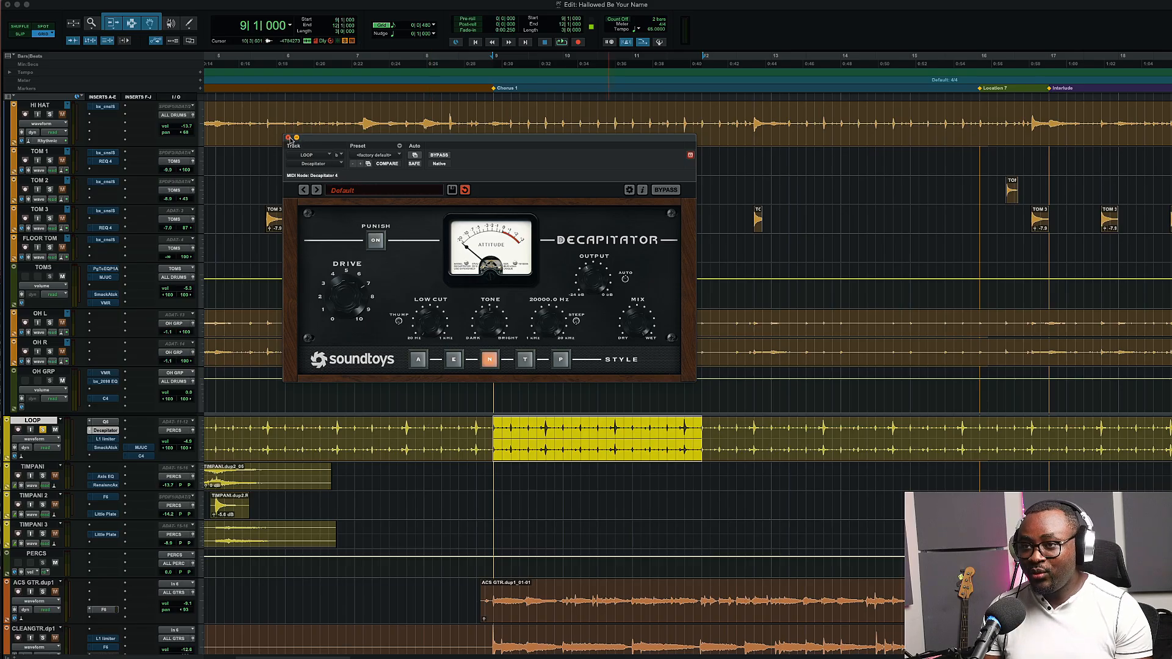
left_click(288, 138)
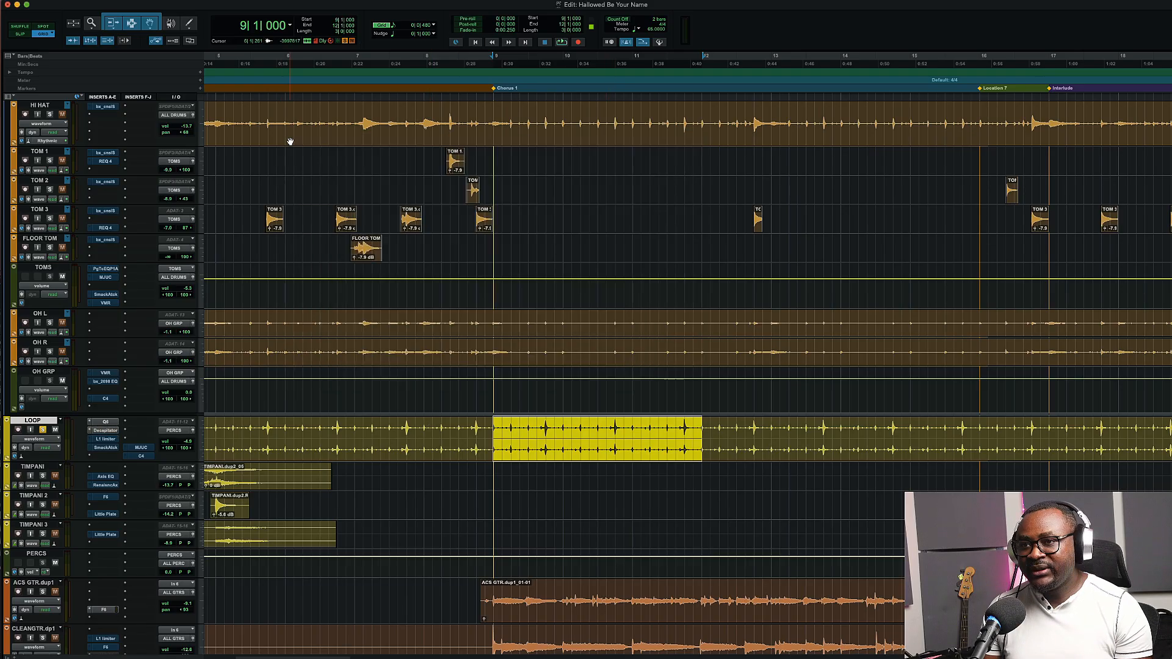
Open the Smack Attack insert on the LOOP track and lower its Attack to -6
left_click(105, 449)
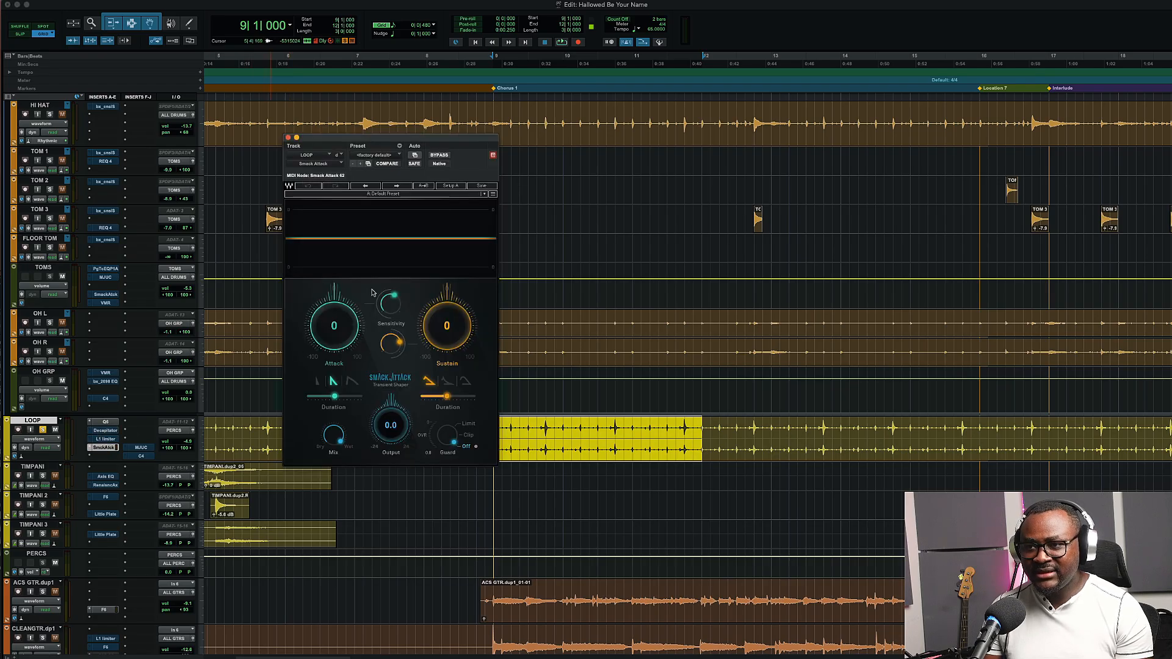
left_click_drag(435, 148, 444, 54)
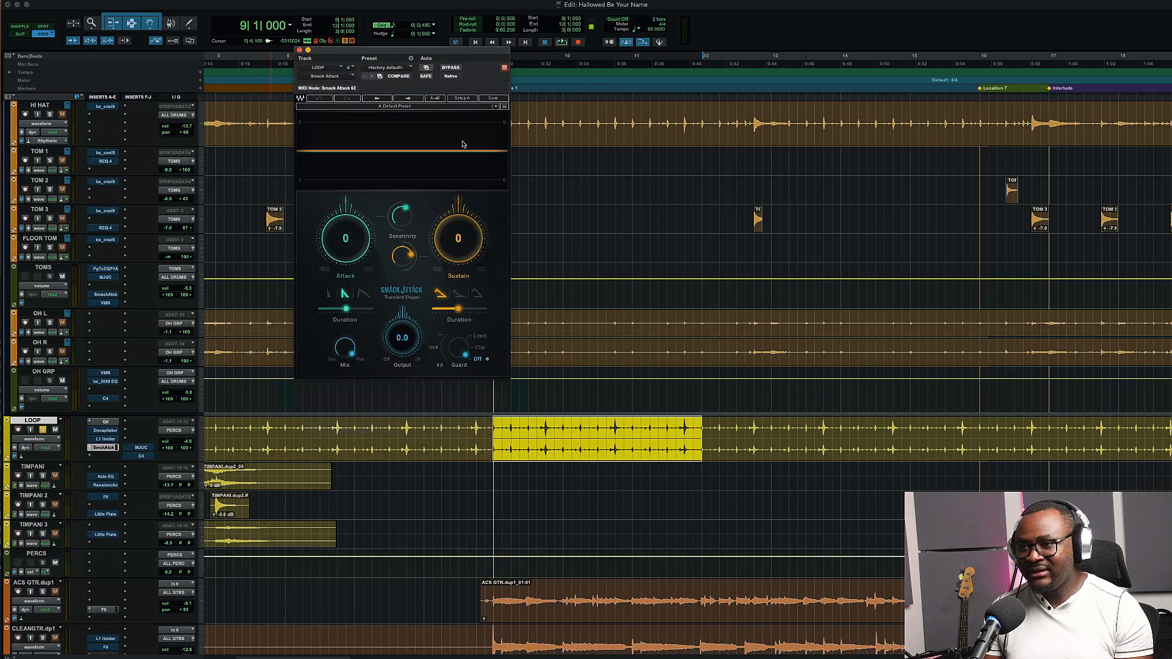
left_click_drag(345, 238, 346, 241)
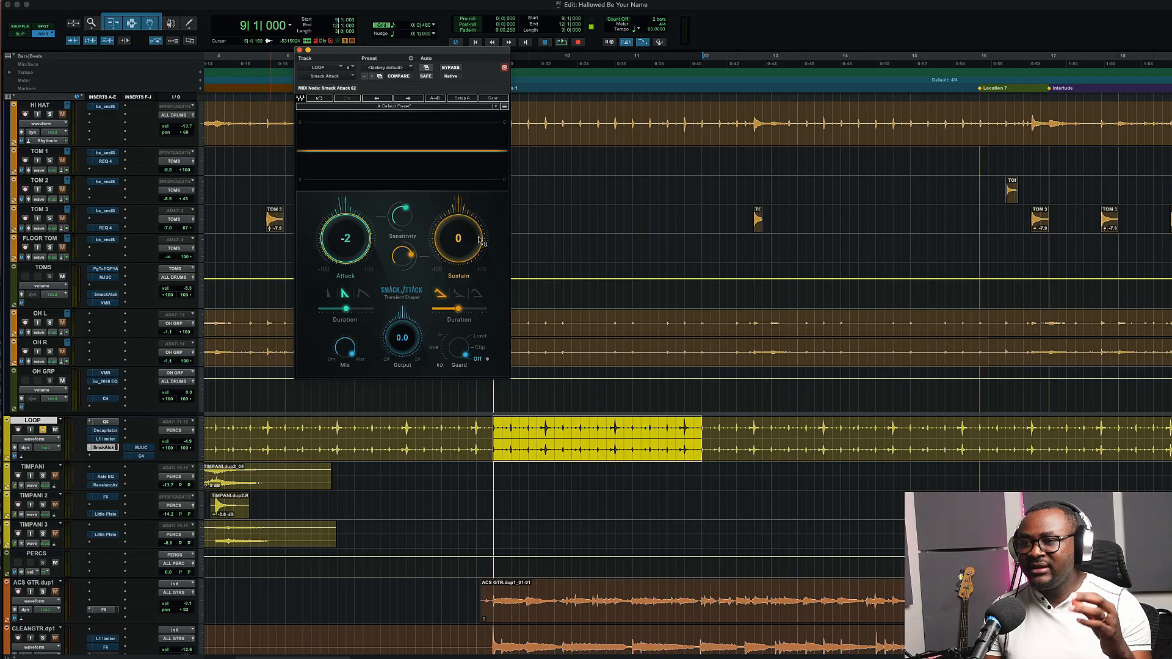
left_click_drag(345, 238, 345, 242)
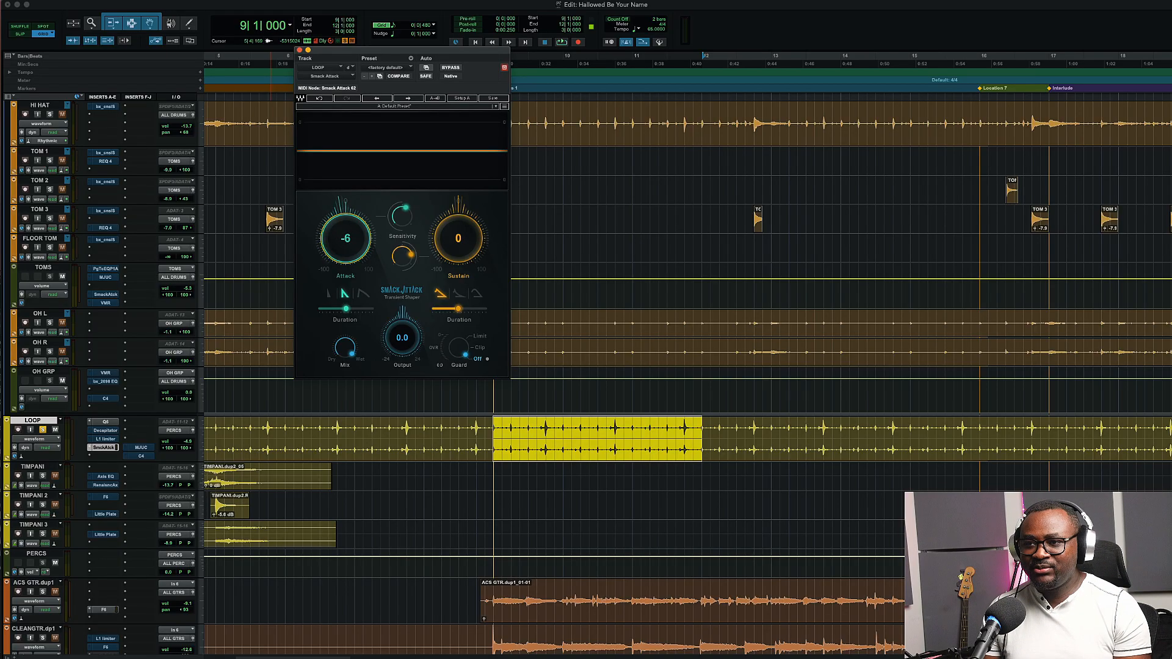
Set the Smack Attack's Attack to -12 while looping the single hit at 9|3 on the LOOP track, and compare it against bypass
key("space")
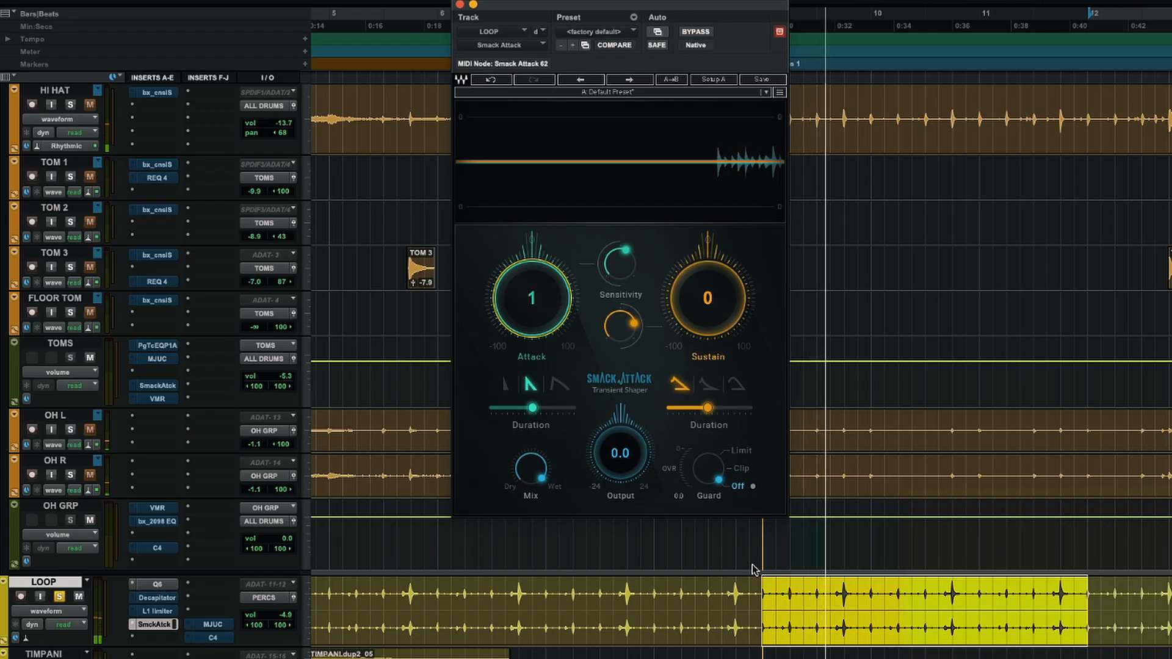
left_click_drag(817, 601, 870, 592)
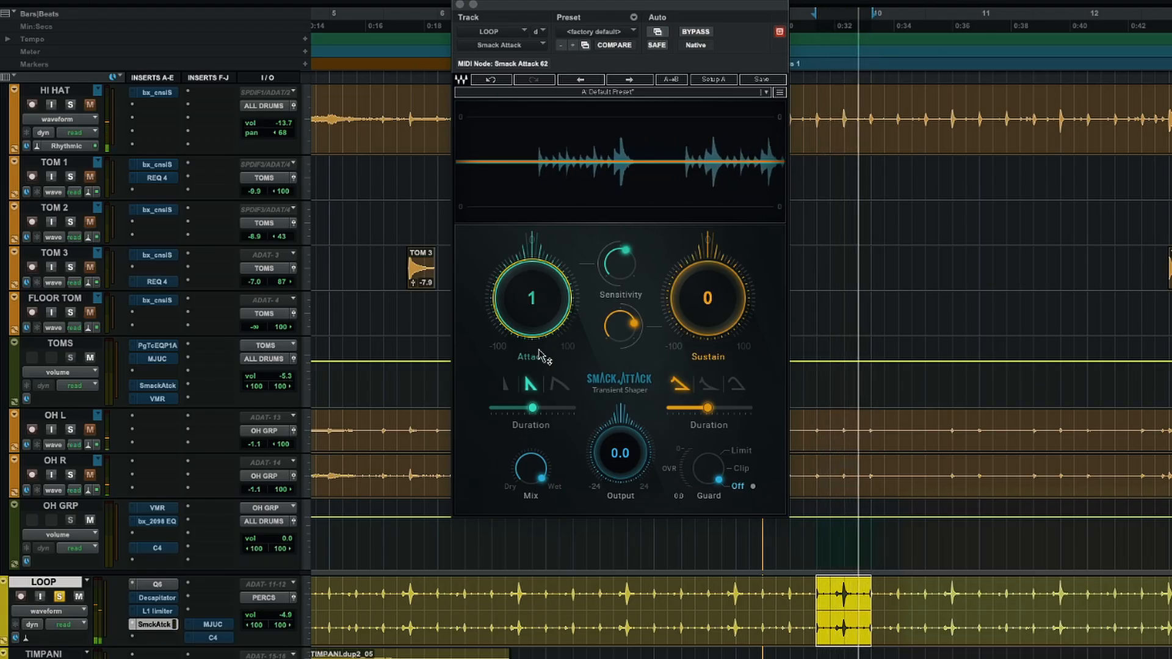
left_click_drag(537, 305, 536, 317)
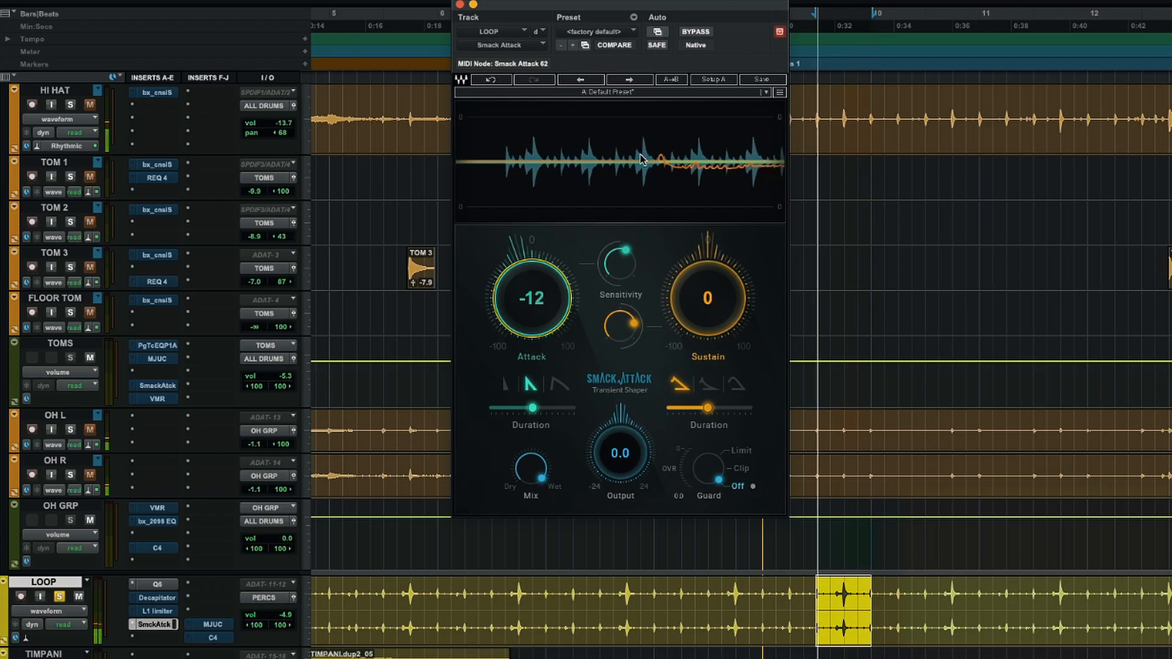
left_click(704, 31)
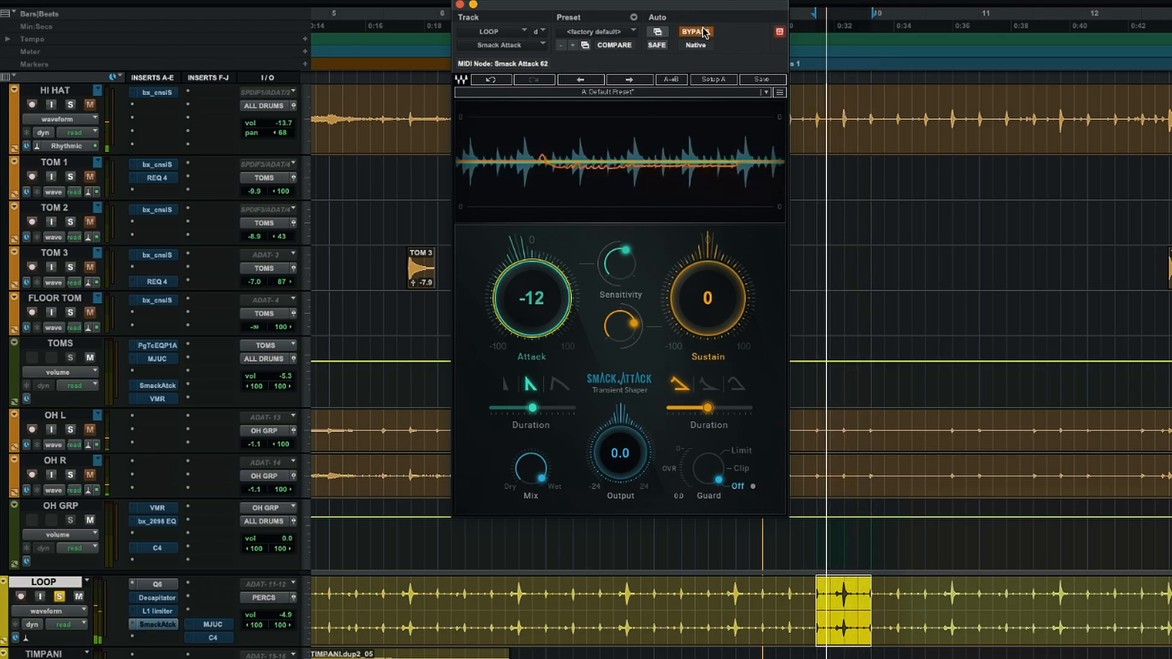
left_click(704, 31)
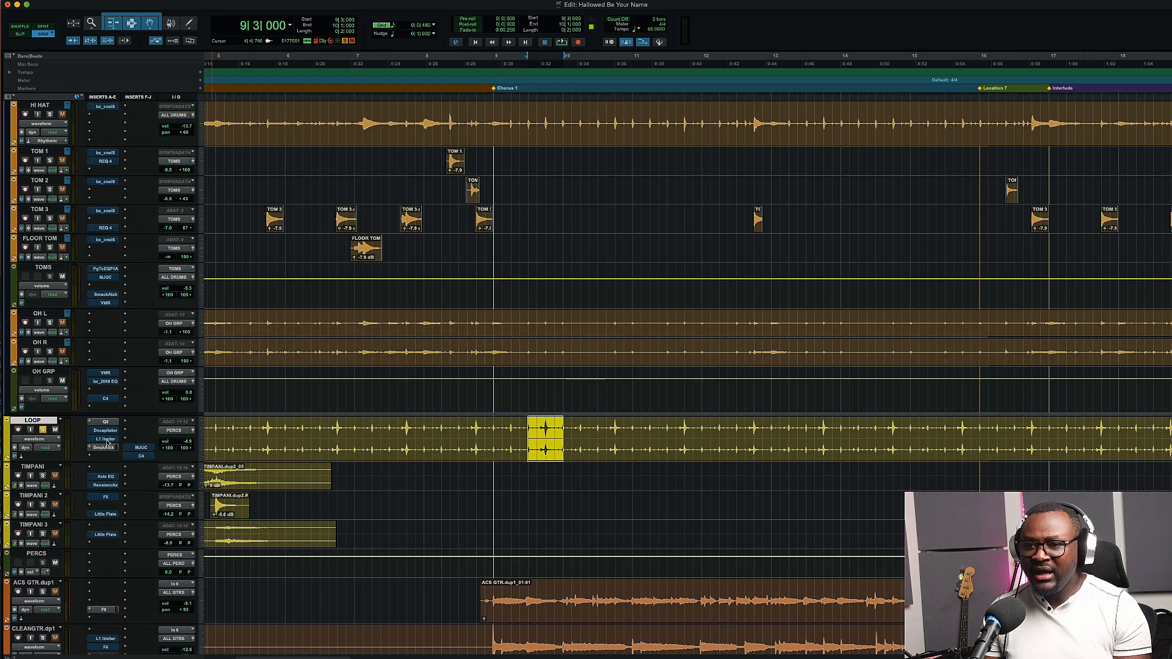
Open the L1 limiter on the LOOP track, bypass it and move its window clear of the ruler
left_click(107, 440)
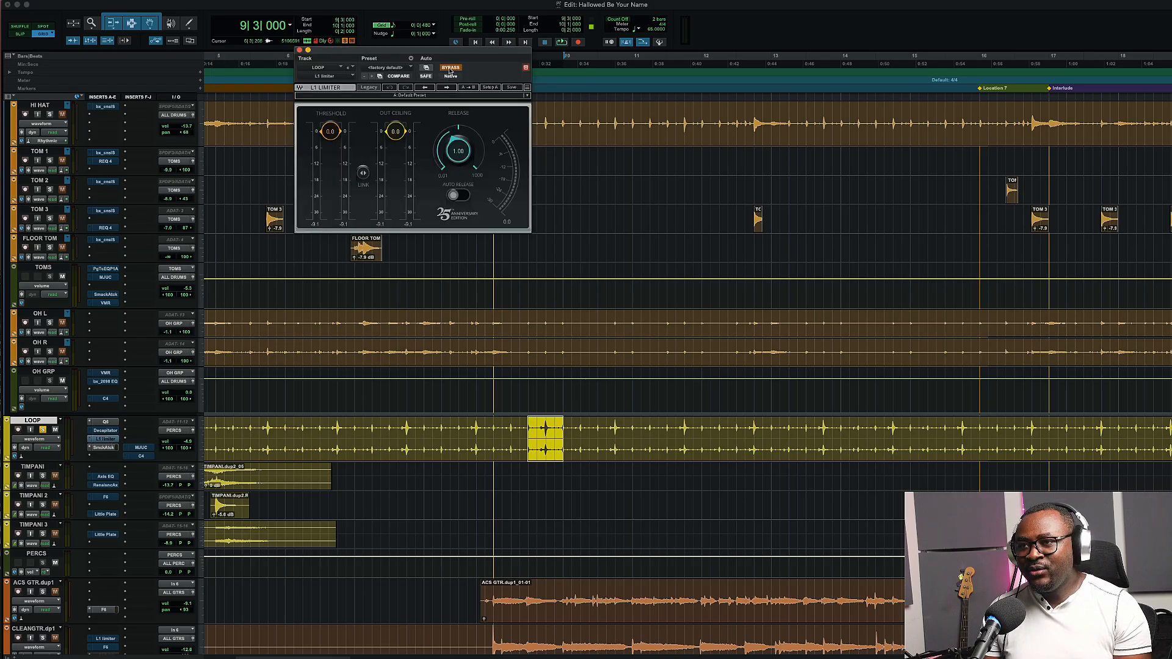
left_click_drag(451, 56, 465, 130)
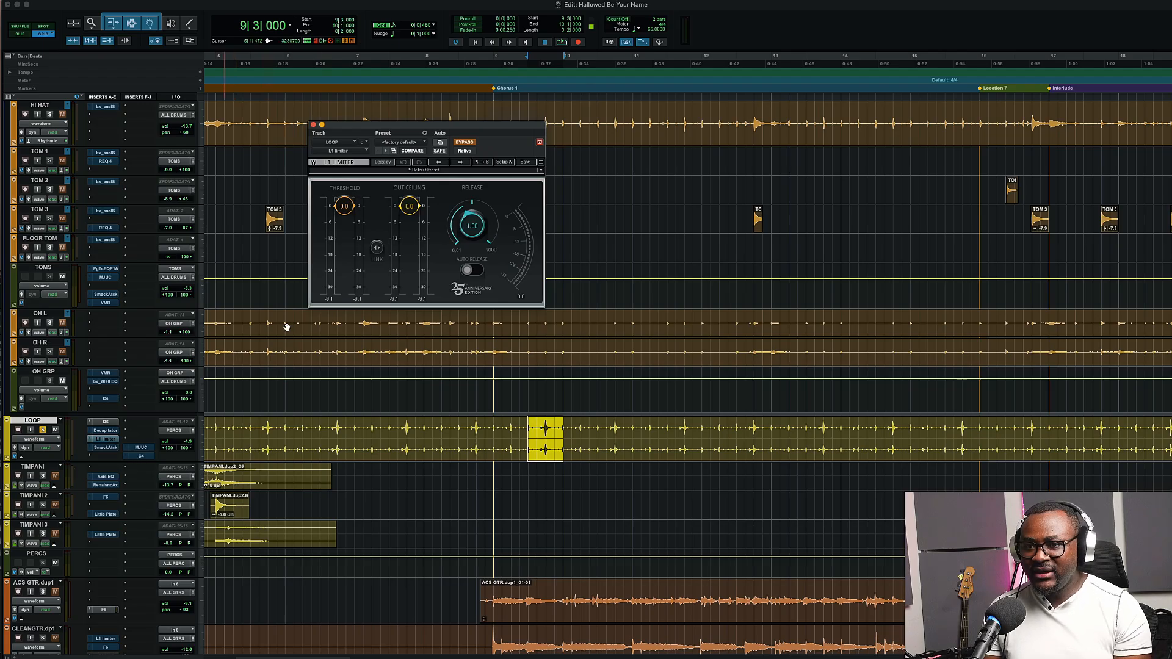
Engage the L1 limiter on the LOOP track and lower its linked threshold and ceiling to -16.1 while looping the selected hit
left_click(464, 142)
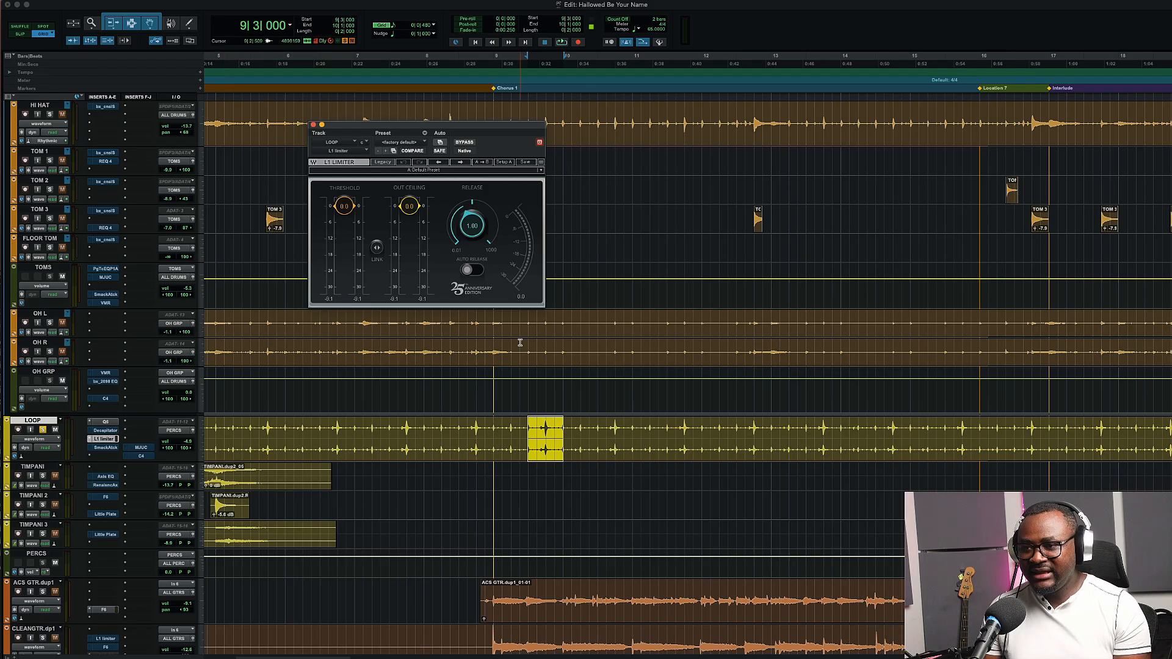
left_click_drag(377, 247, 377, 271)
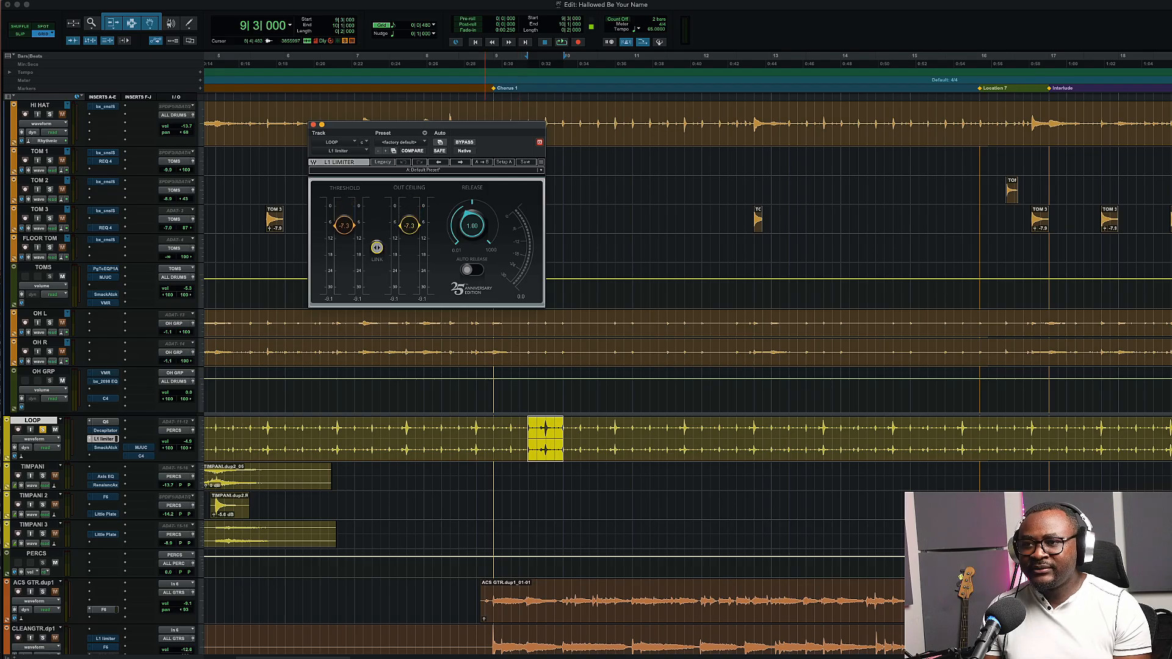
scroll(615, 512, "down", 1)
scroll(615, 512, "up", 1)
left_click_drag(377, 248, 377, 263)
key("space")
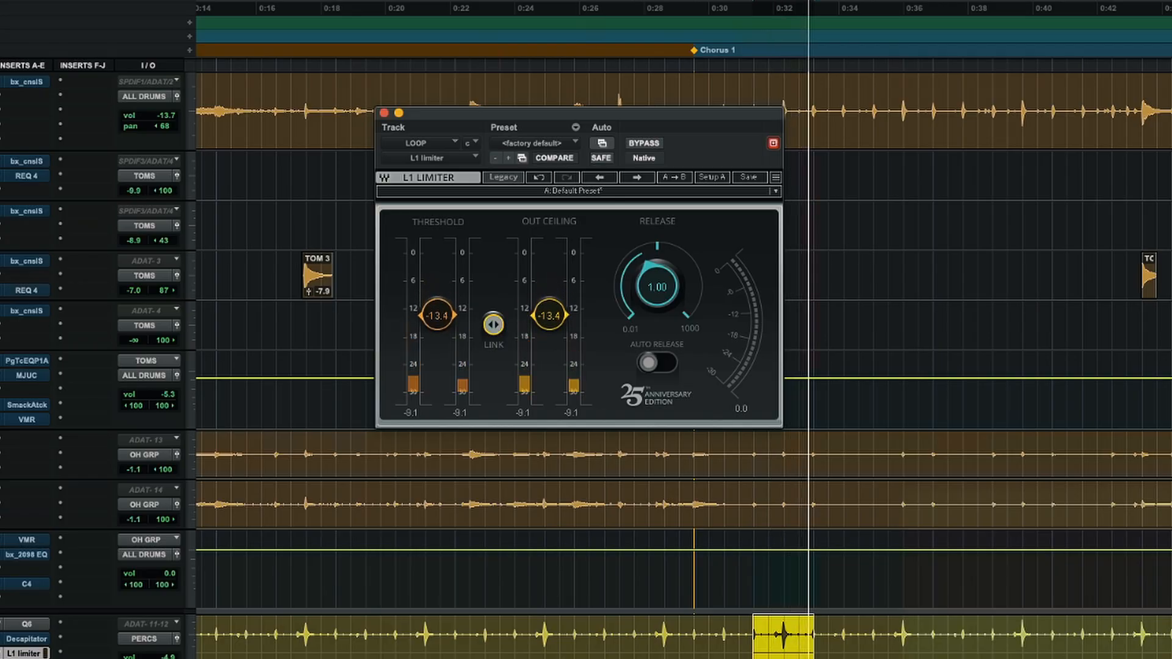
left_click_drag(493, 325, 493, 337)
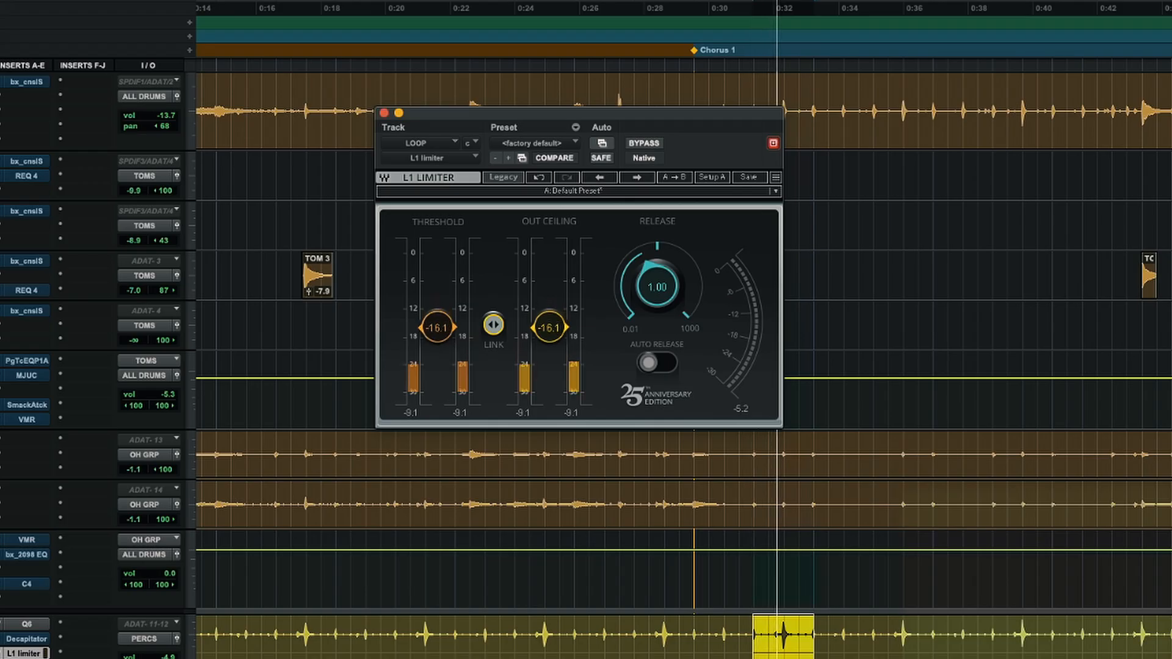
Compare the L1 limiter engaged and bypassed, close it in bypass and unsolo the LOOP track
left_click(640, 144)
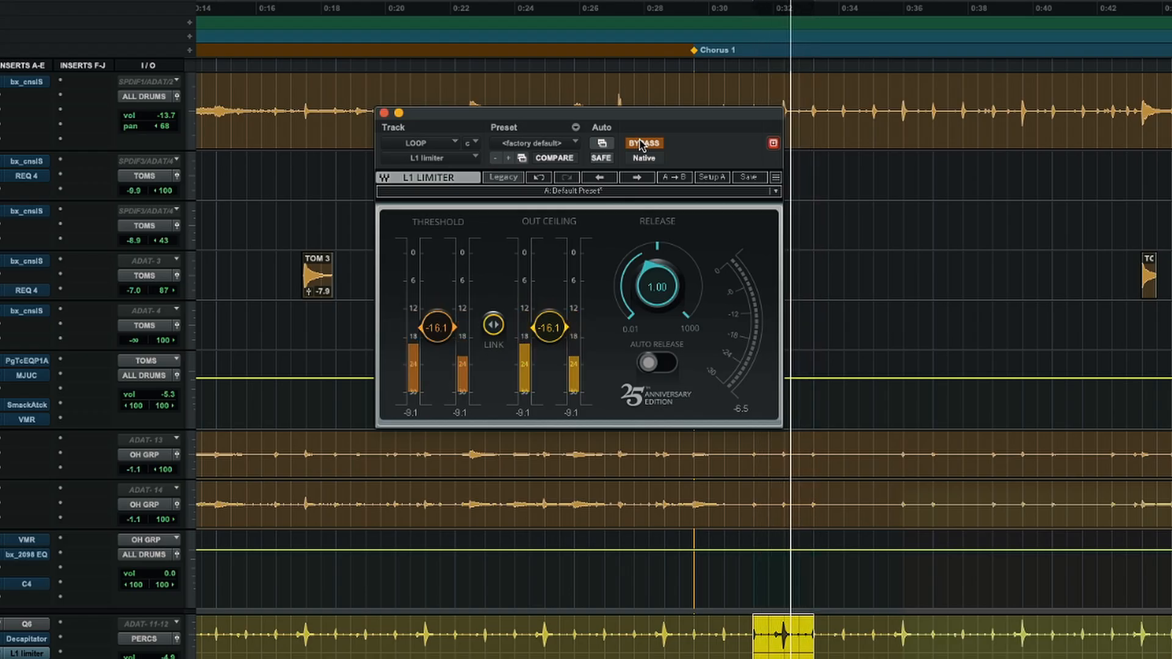
left_click(640, 144)
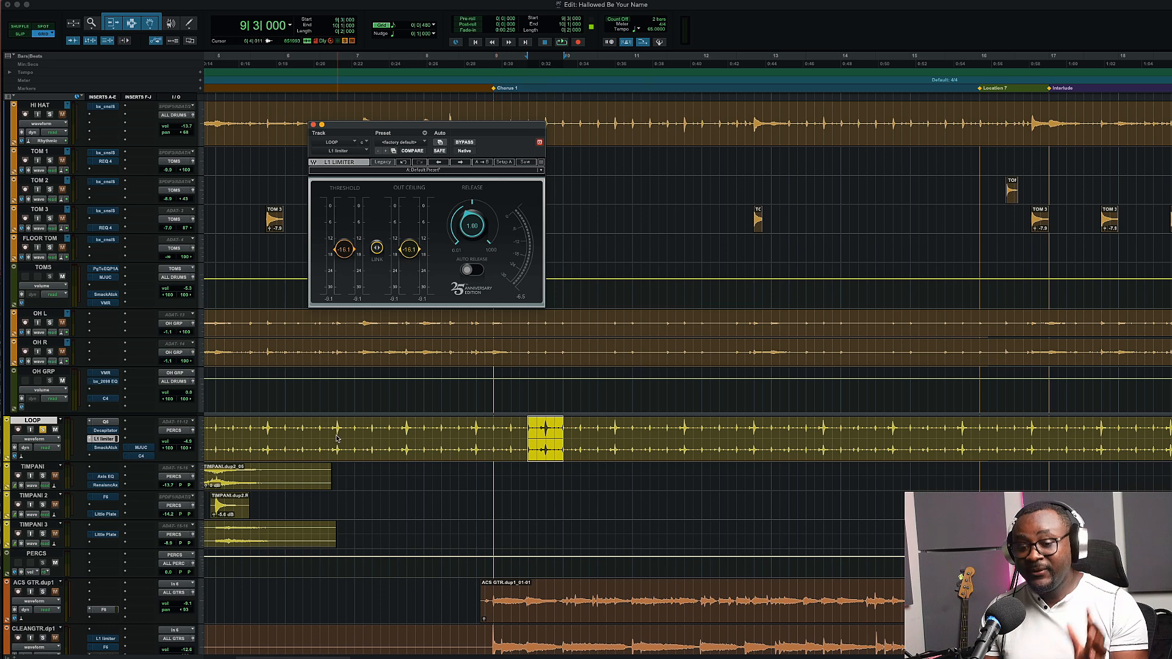
left_click(105, 439, "super")
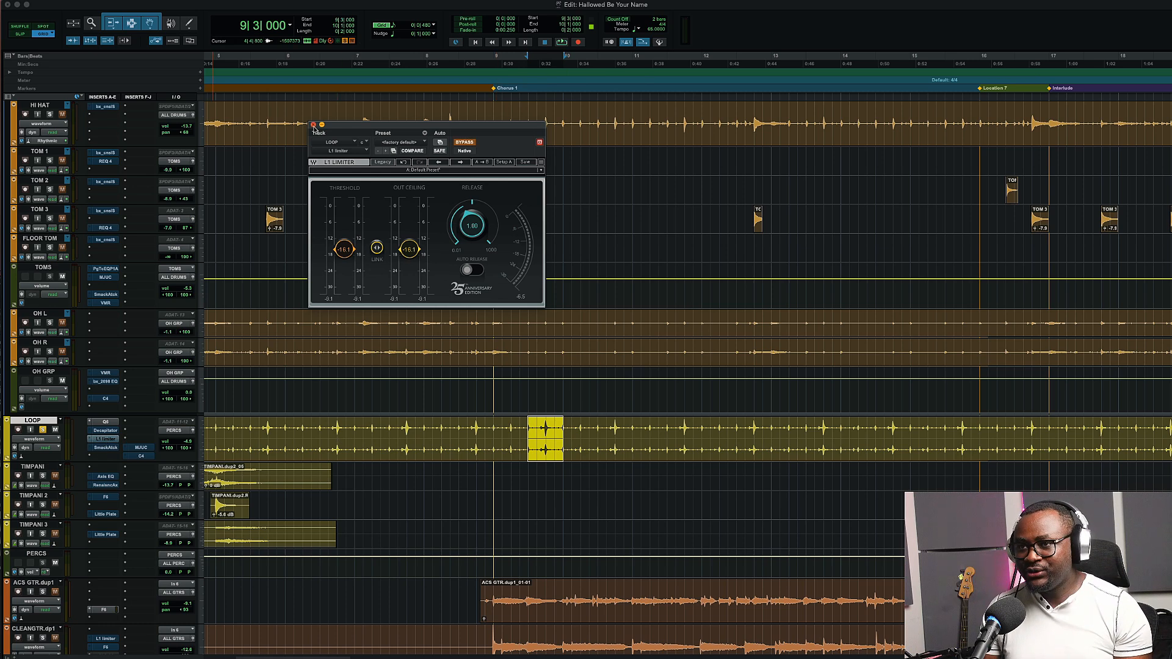
left_click(313, 125)
scroll(322, 350, "down", 3)
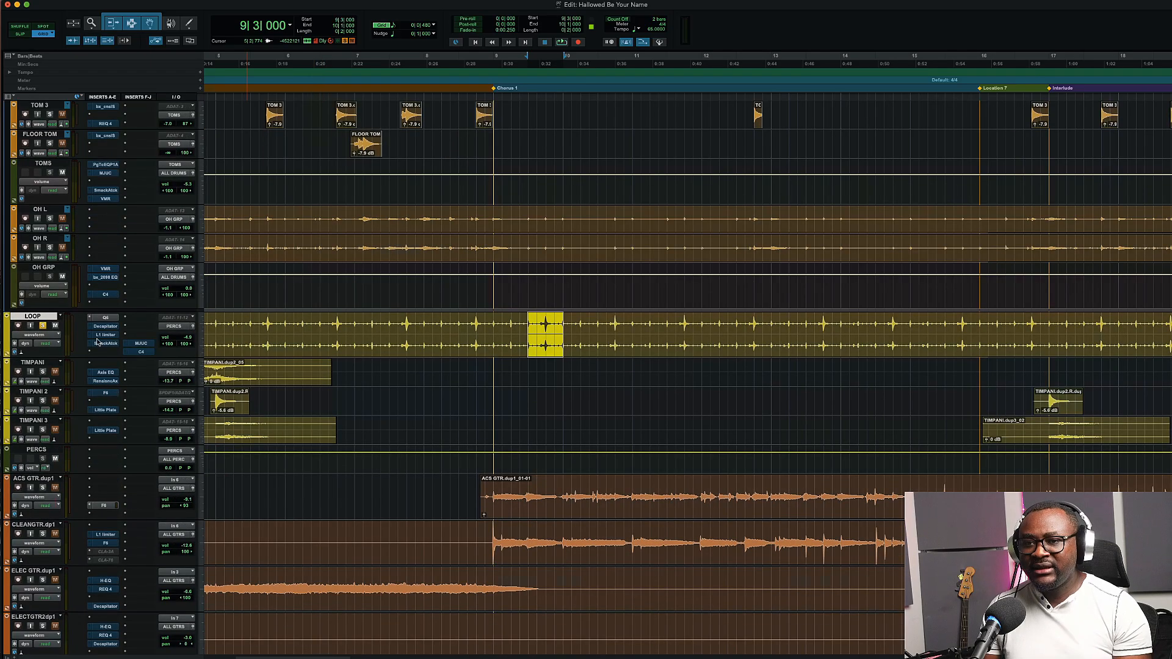
left_click(43, 326)
Open the L1 limiter on the CLEAN GTR track, solo that track and select its passage from 18|1|480 to about bar 31
scroll(344, 361, "down", 2)
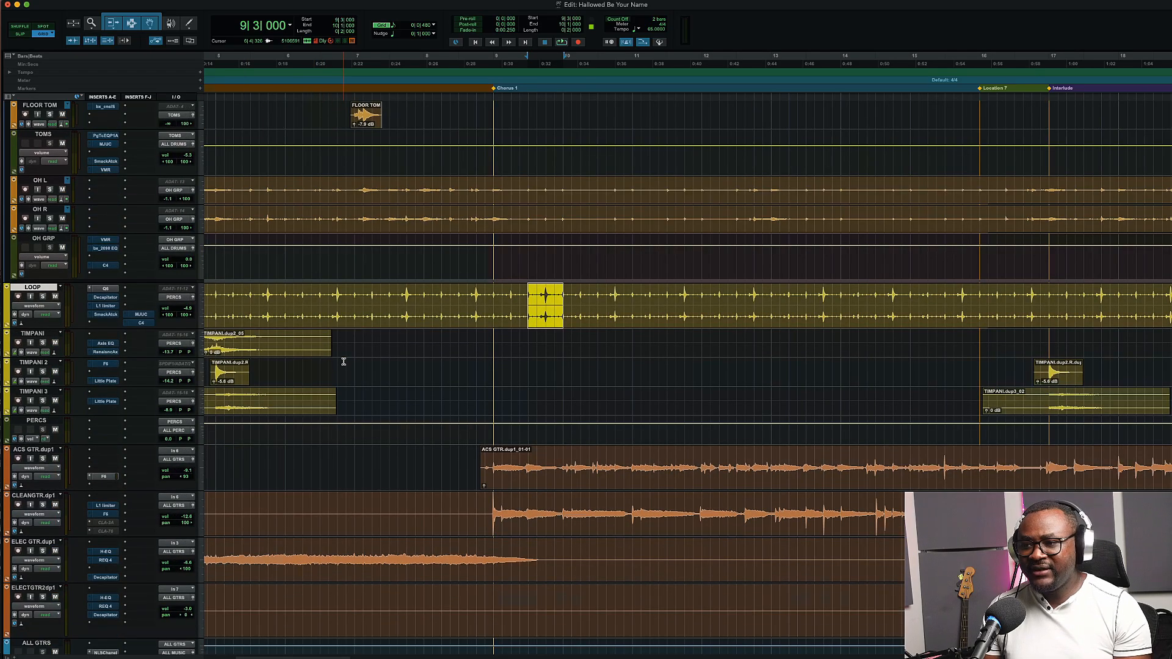
key("super+bracketleft")
key("super+bracketleft")
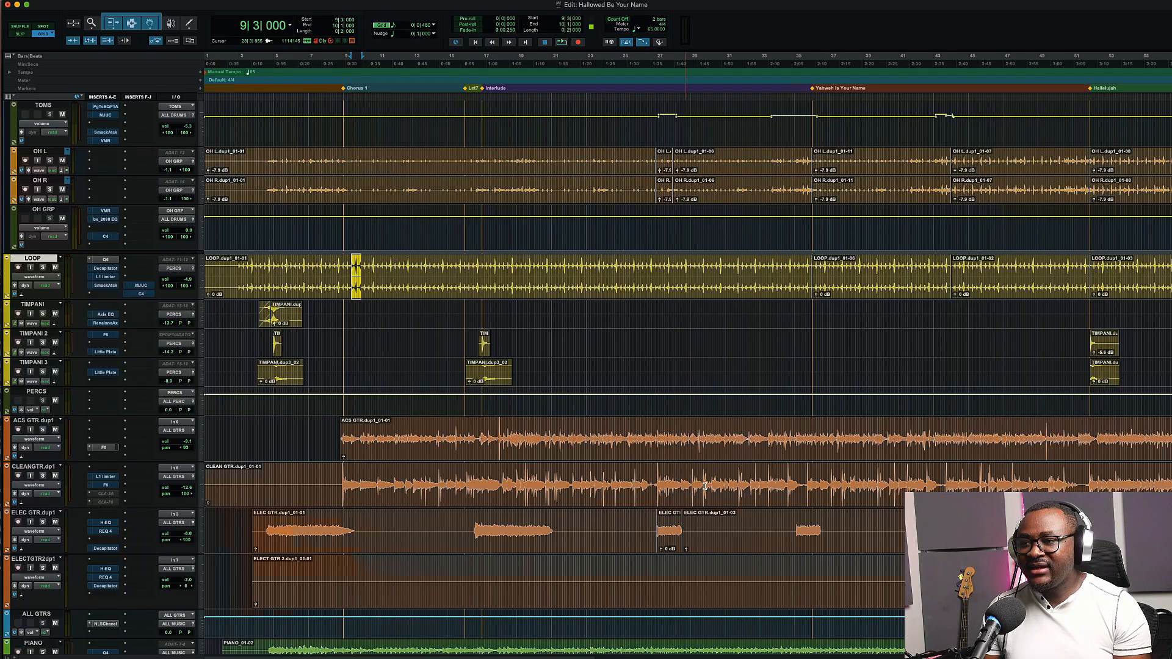
left_click_drag(654, 480, 835, 486)
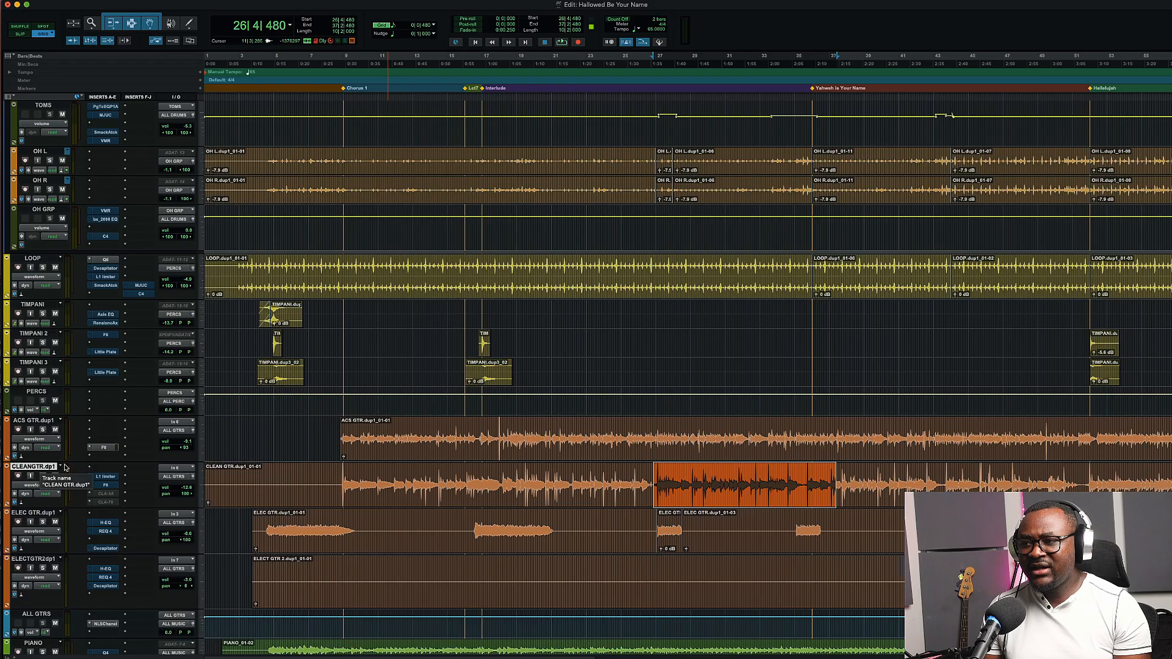
scroll(457, 491, "right", 3)
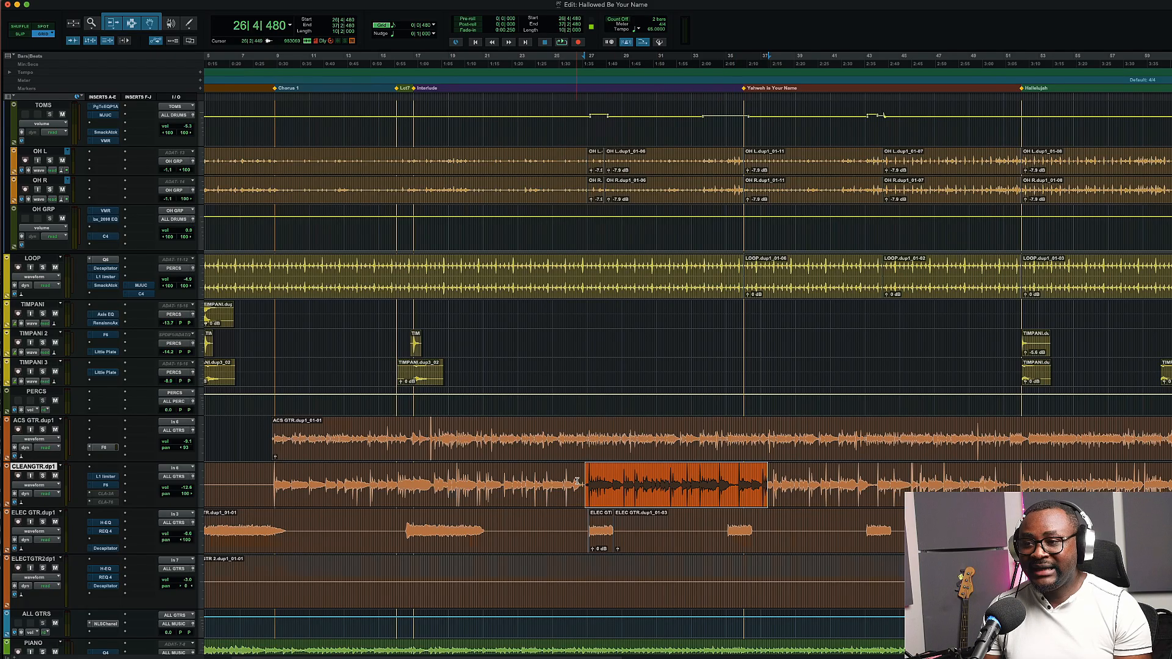
left_click_drag(586, 477, 763, 470)
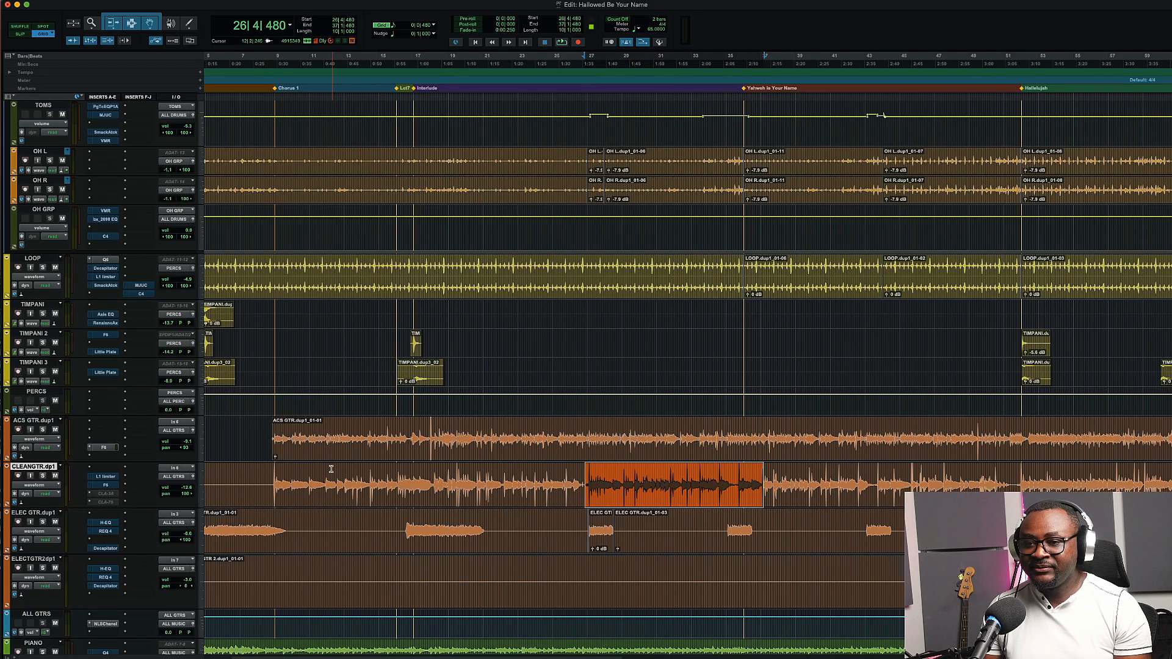
left_click(104, 476)
left_click(42, 476)
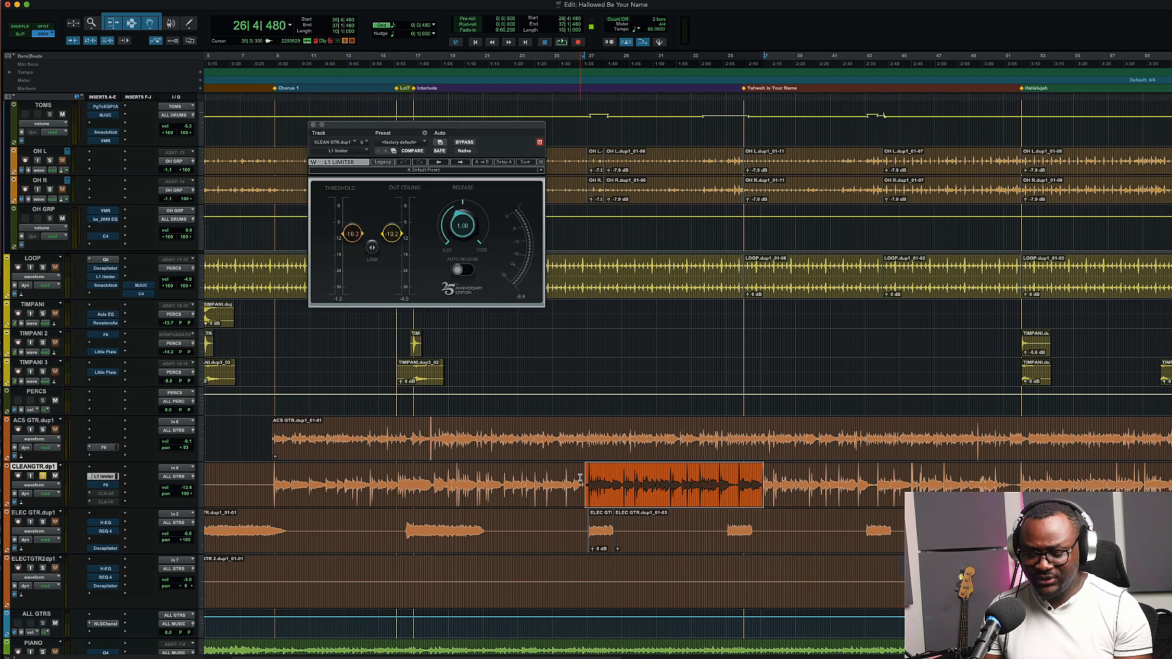
scroll(604, 476, "right", 5)
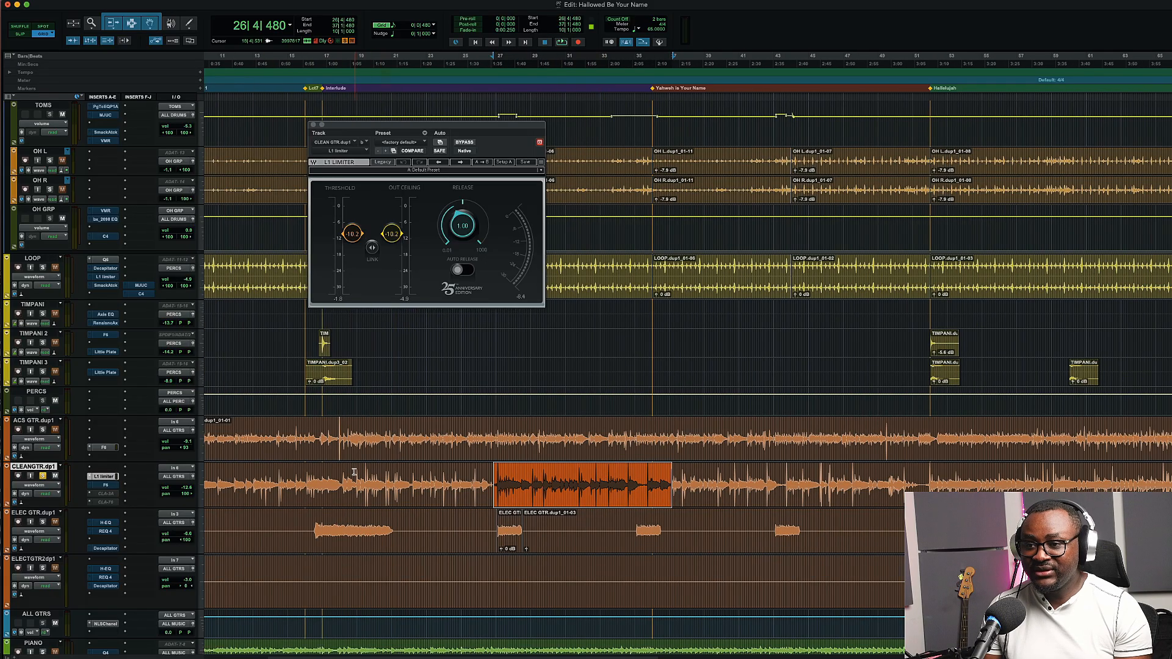
left_click_drag(343, 474, 570, 475)
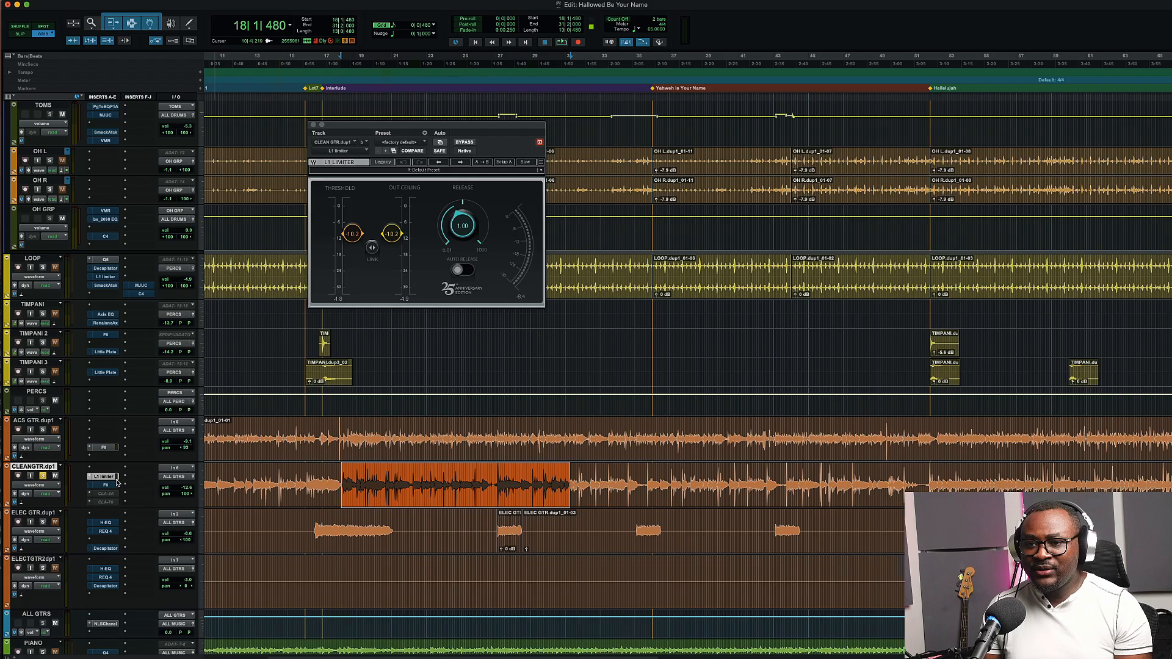
Copy the CLEAN GTR track's L1 limiter to insert slot F, bypass the original and open the copy
left_click_drag(115, 478, 136, 479)
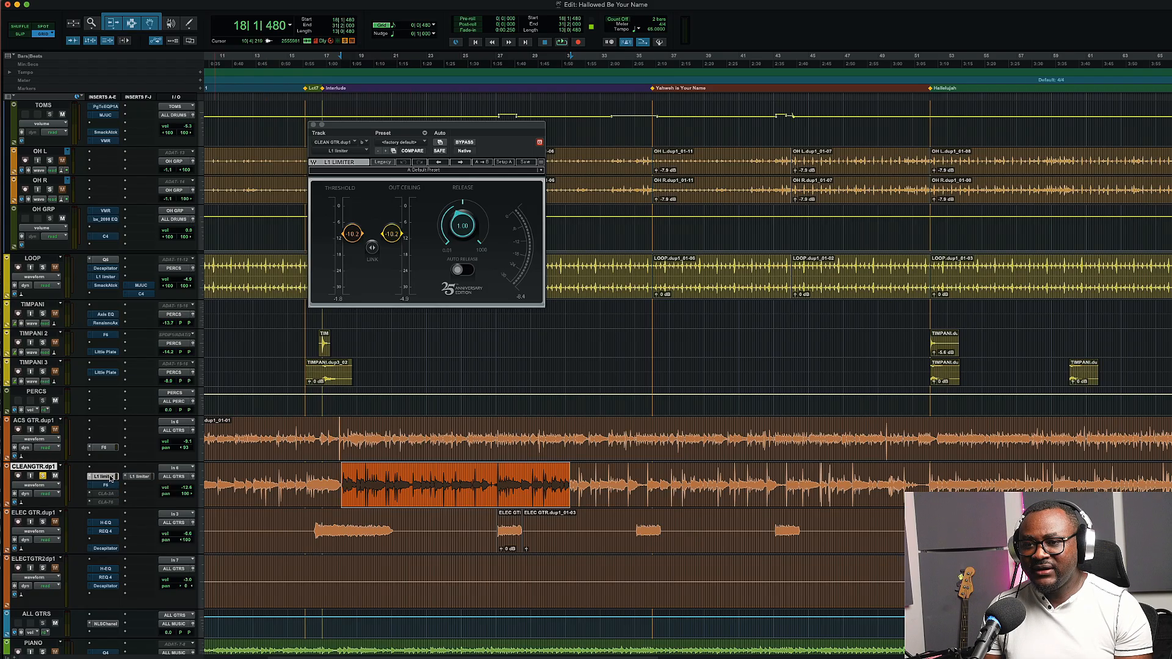
left_click(118, 477, "super")
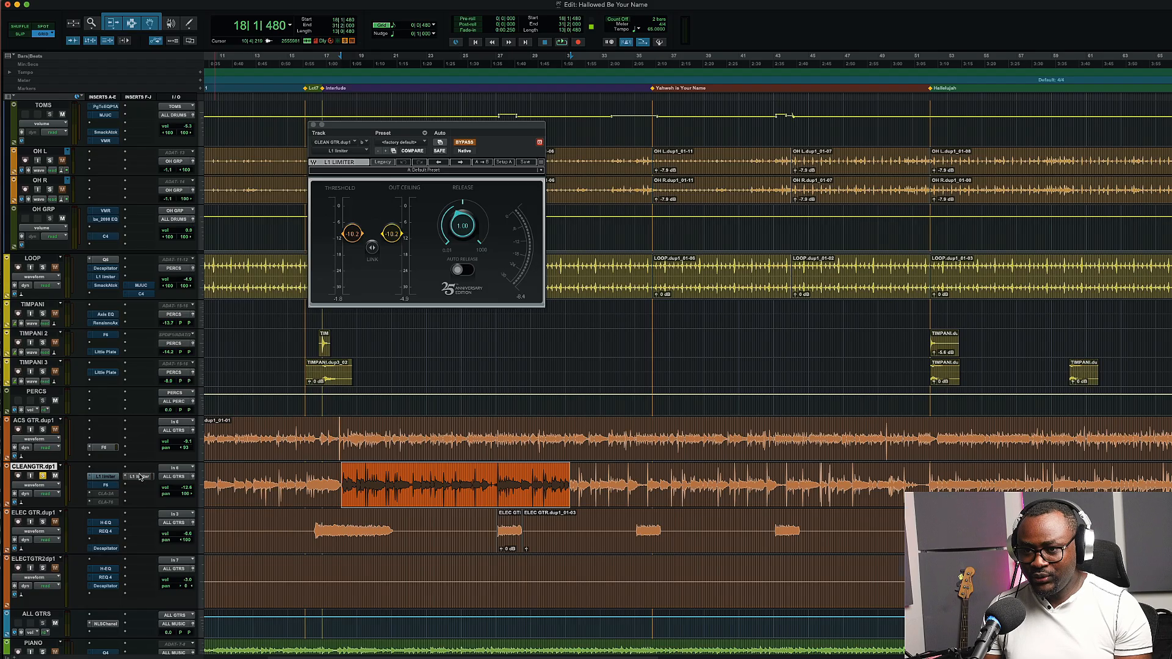
left_click(141, 477)
left_click(142, 478)
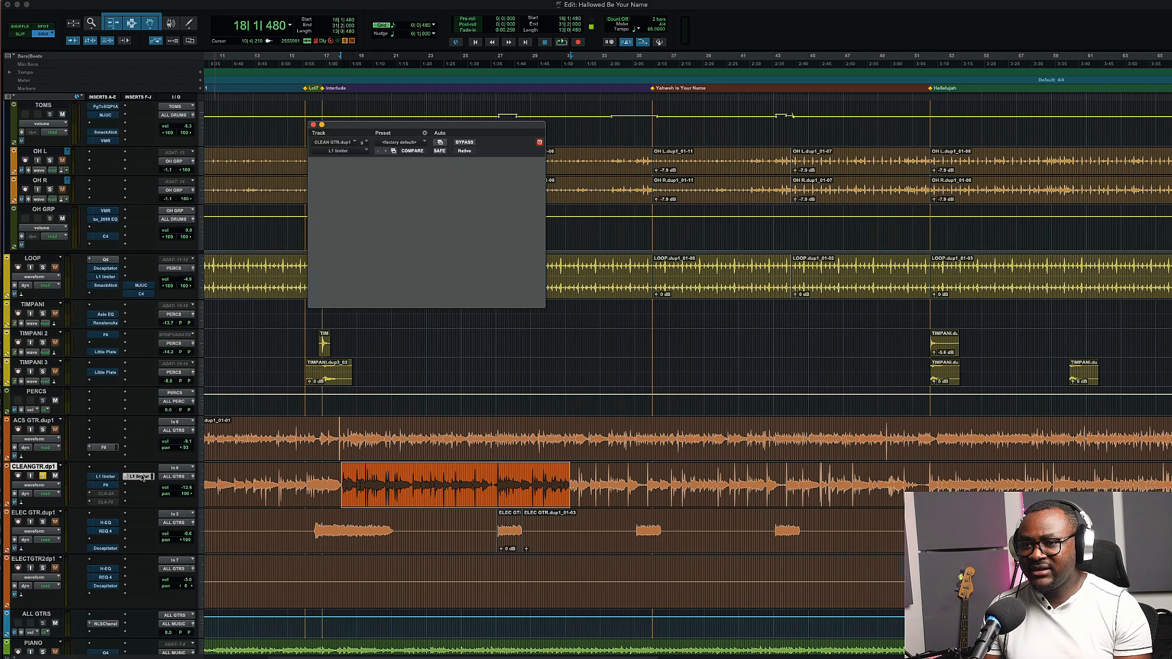
Play the selected guitar passage and centre the pan of the CLEAN GTR track
key("space")
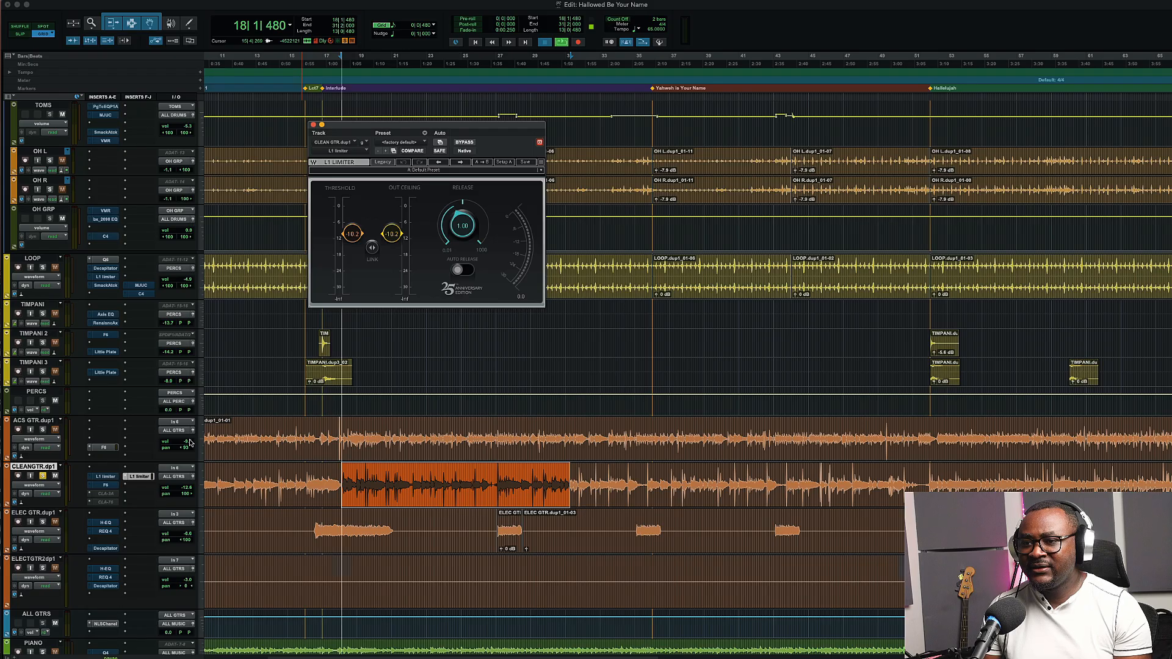
left_click(186, 494, "alt")
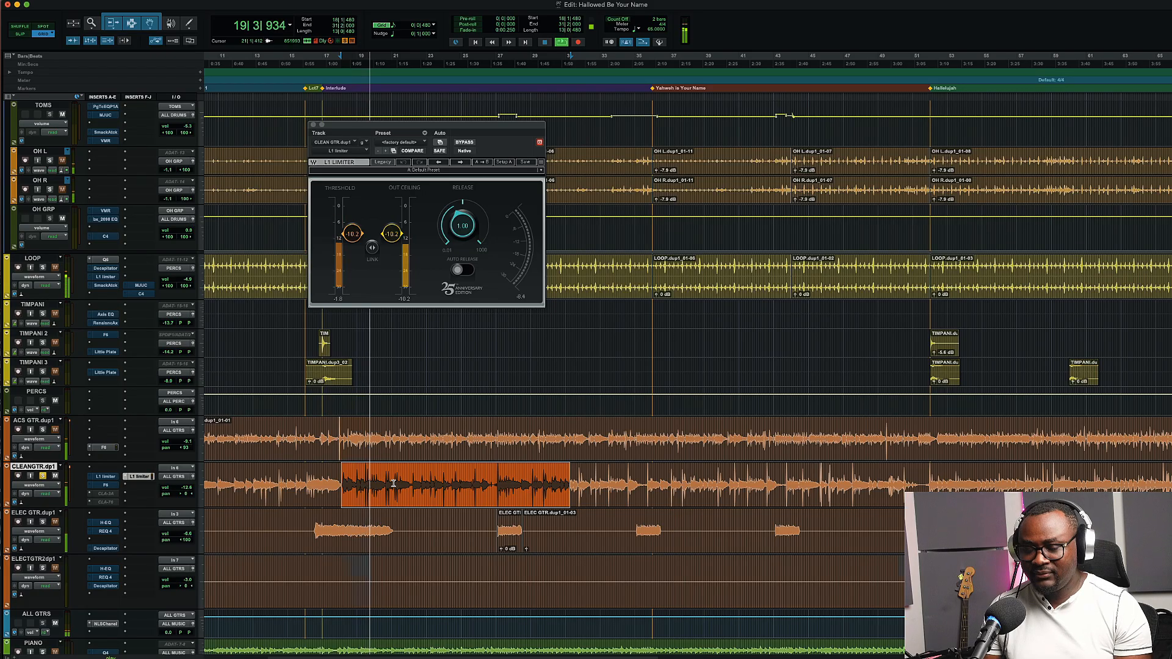
key("r")
key("r")
key("t")
key("t")
key("t")
key("t")
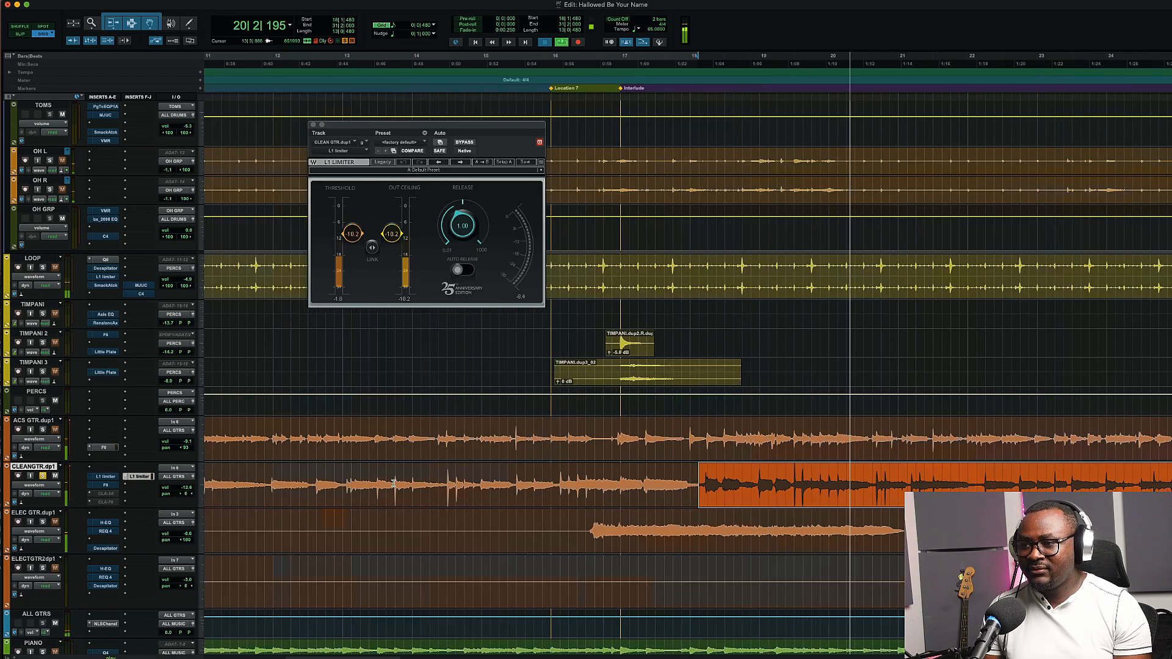
key("space")
Loop the CLEAN GTR passage from 19|2|000 to 20|2|480 and compare the copied L1 limiter engaged and bypassed
scroll(384, 484, "right", 10)
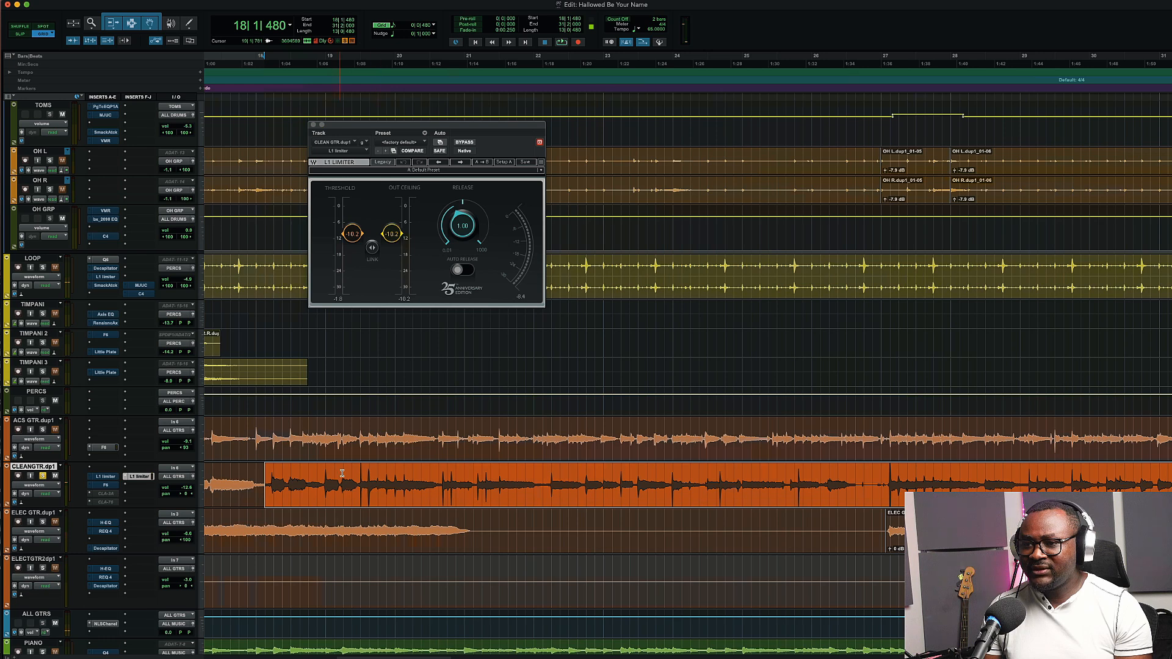
left_click_drag(339, 477, 421, 479)
key("space")
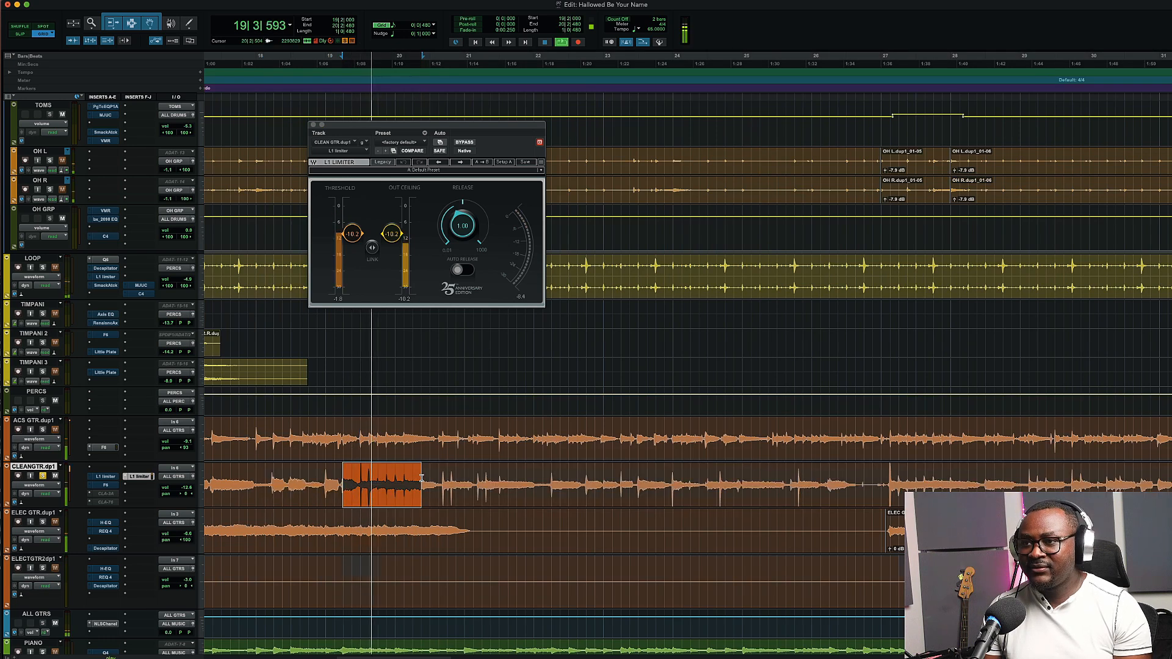
left_click(462, 141)
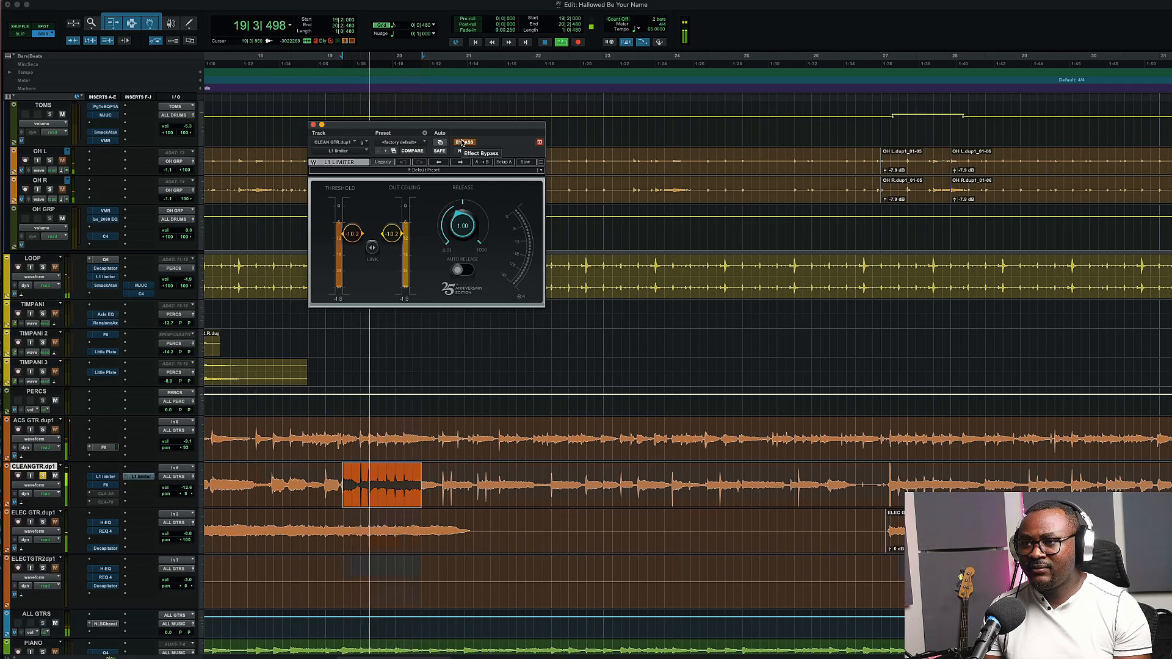
left_click(462, 141)
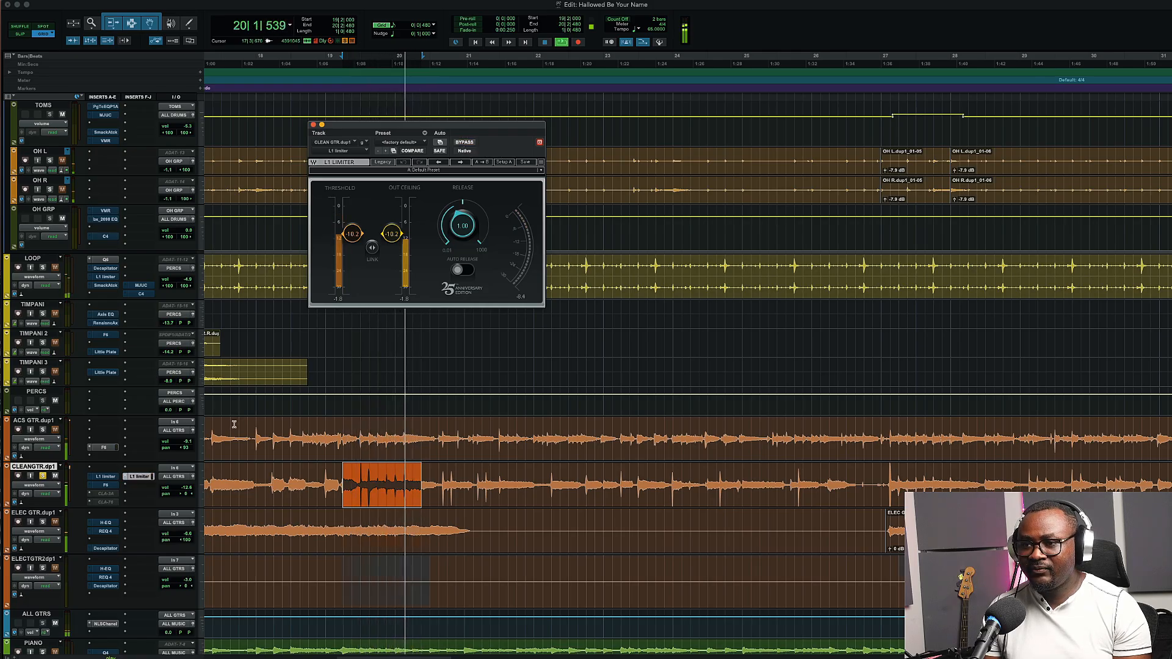
key("space")
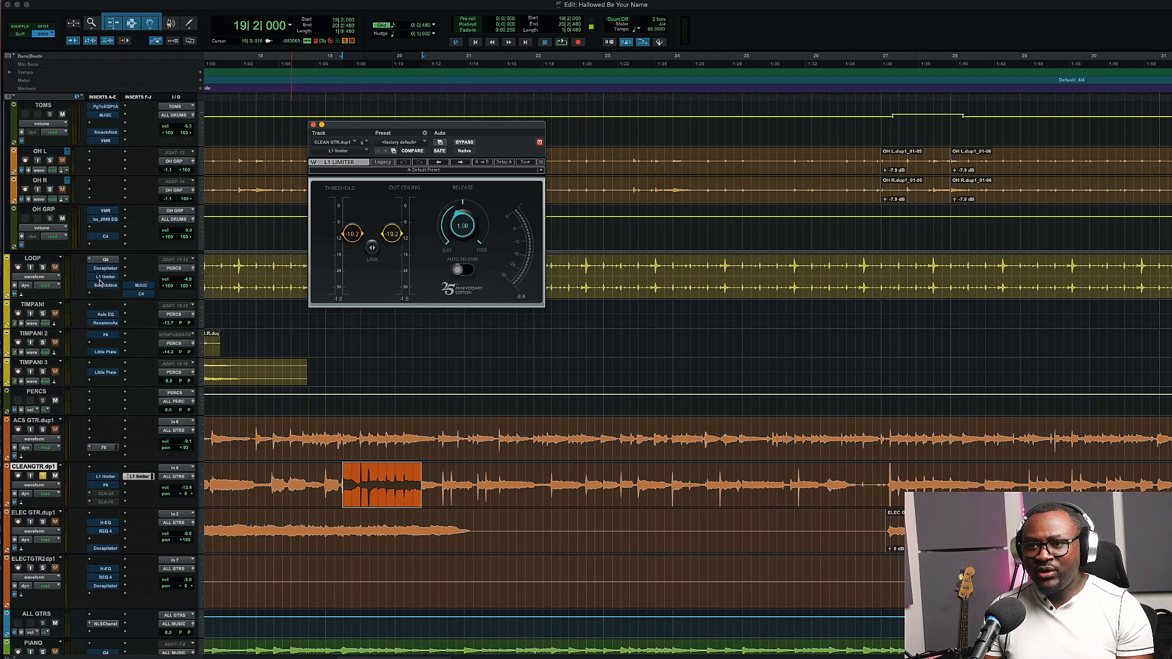
Insert a Decapitator below the copied L1 limiter on the CLEAN GTR track and move its window clear of the ruler
left_click(125, 486)
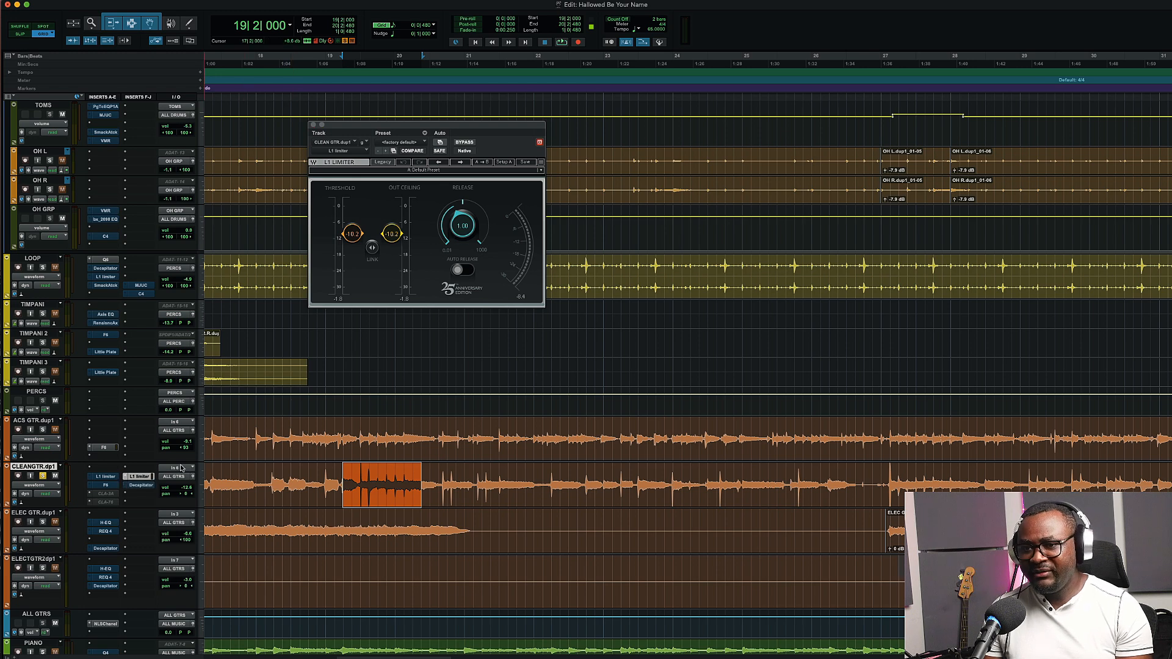
left_click(140, 486)
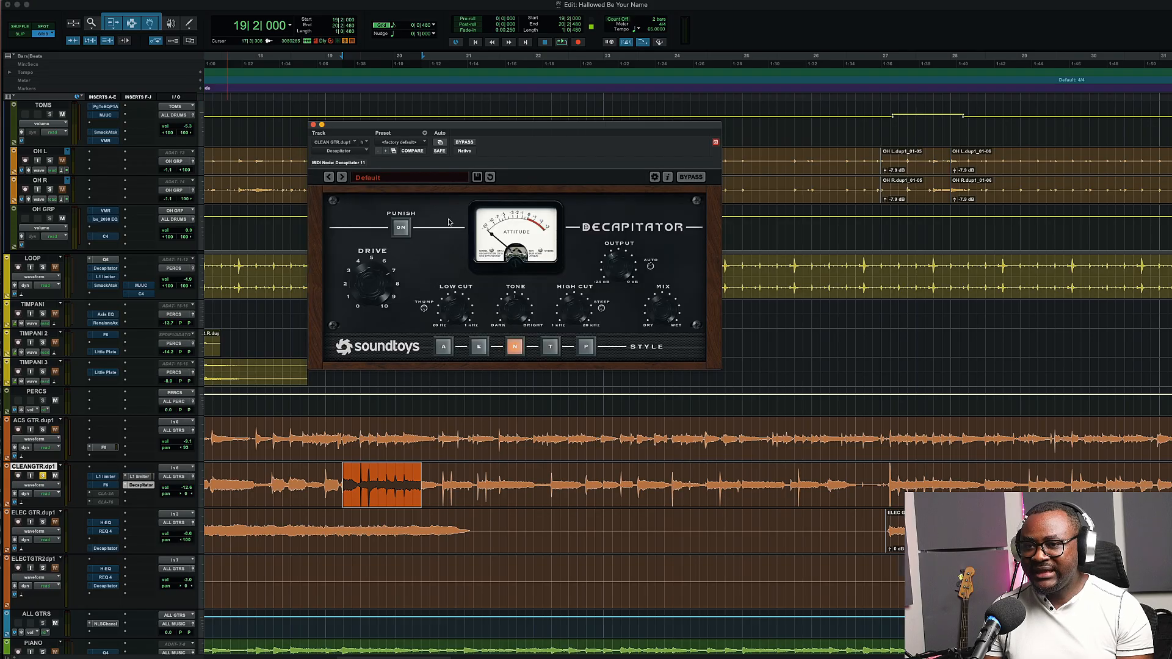
left_click_drag(500, 126, 424, 84)
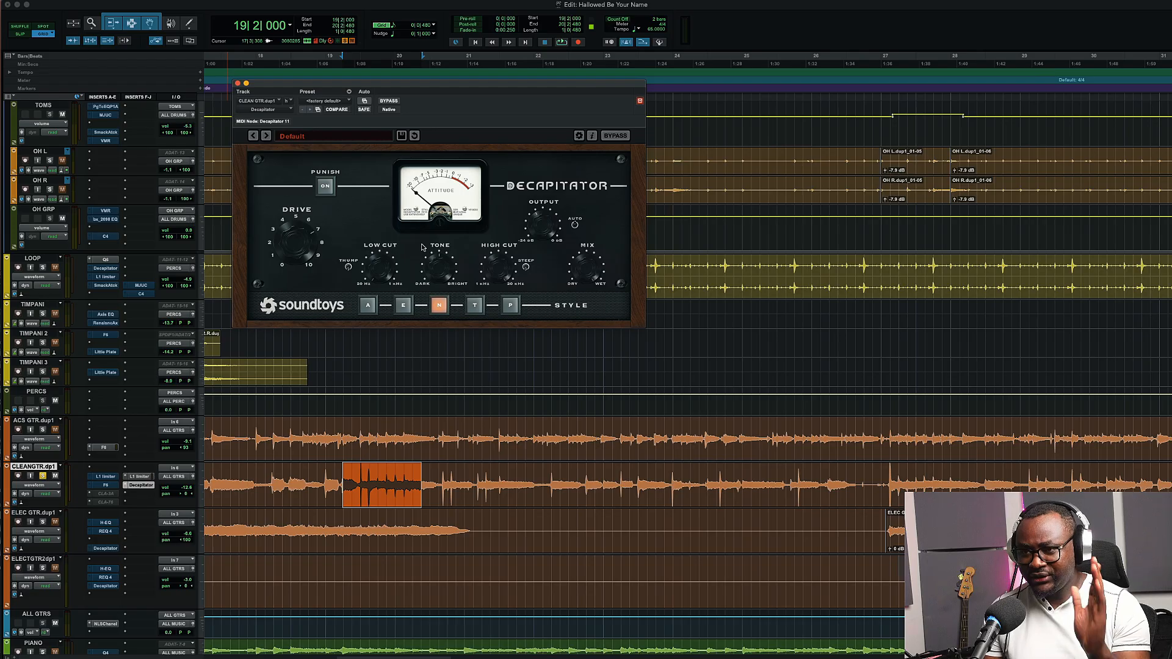
Lower the Decapitator's Drive while looping the guitar passage and compare the plug-in engaged and bypassed
key("space")
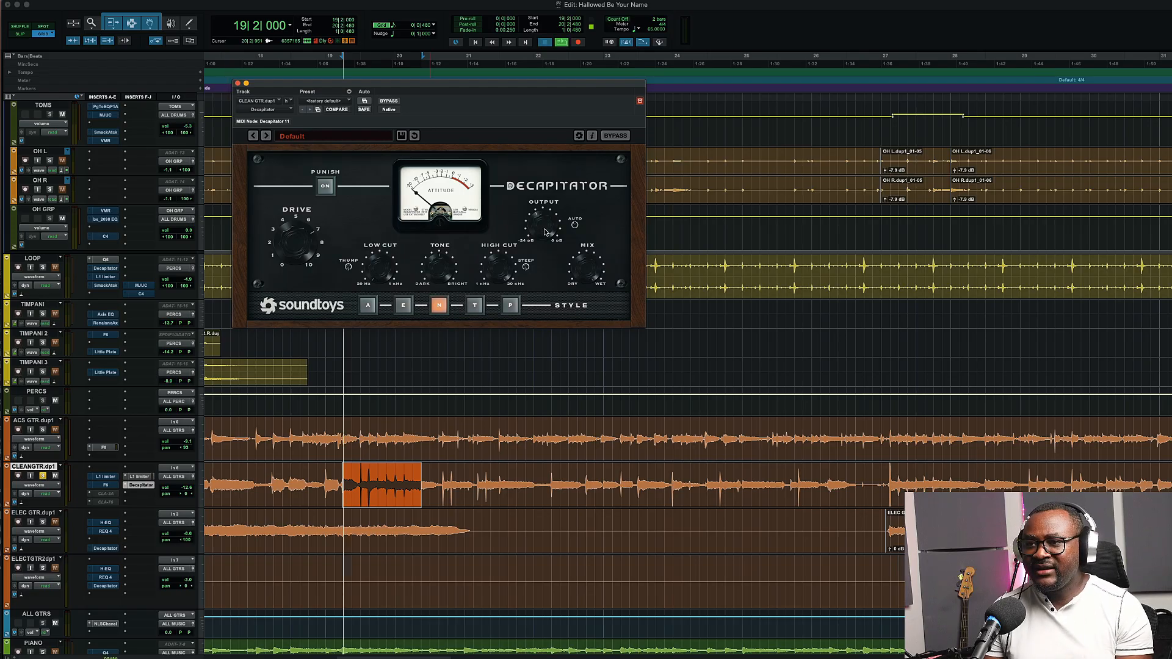
left_click_drag(305, 244, 300, 297)
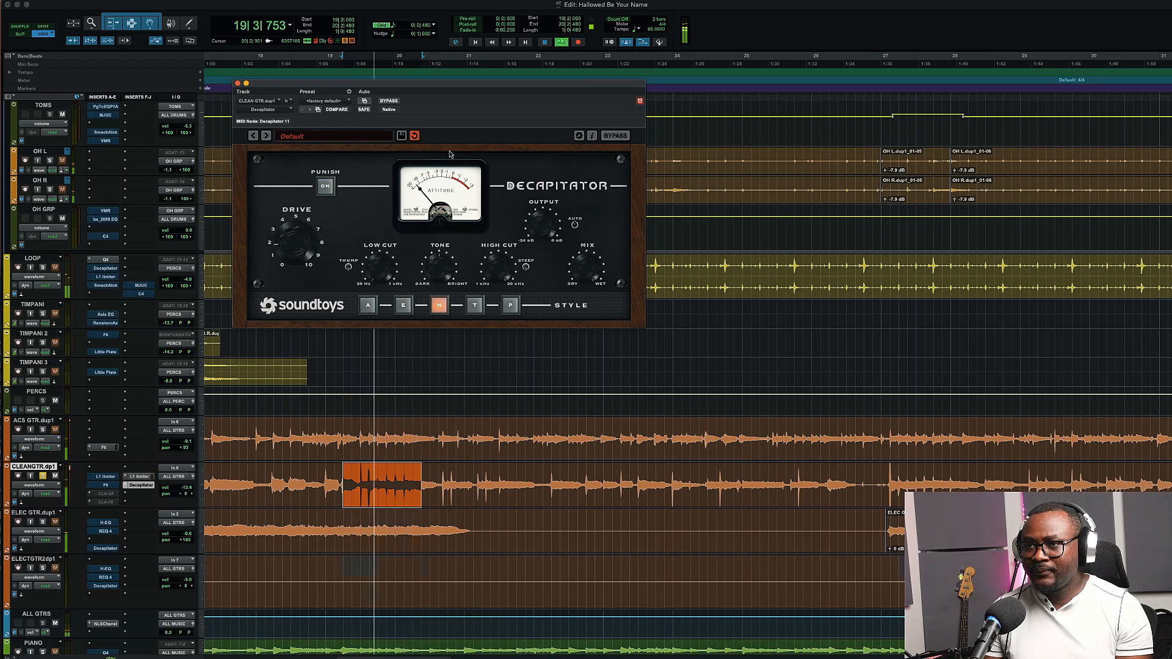
left_click(388, 101)
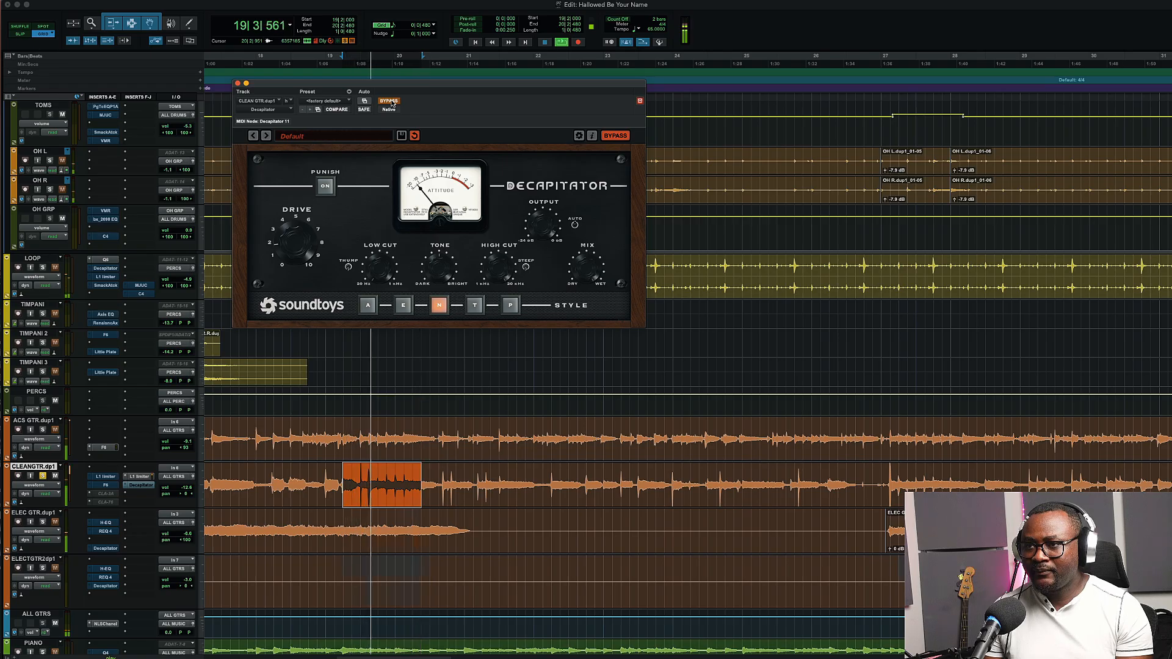
left_click(389, 101)
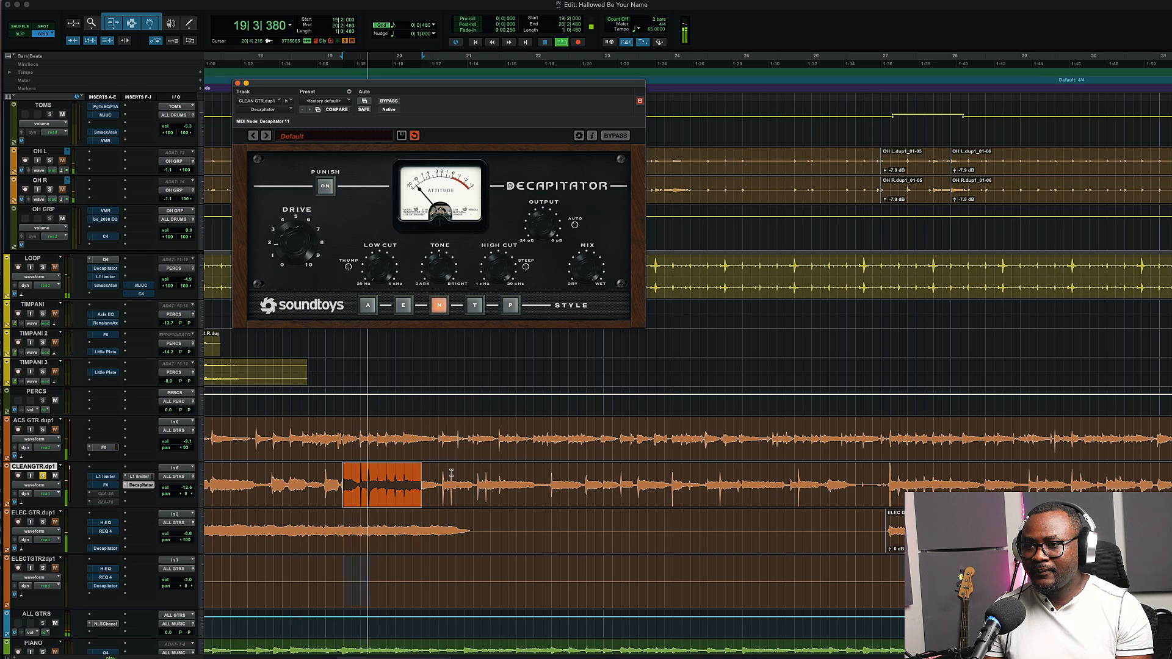
Loop a longer CLEAN GTR passage starting at 19|2|480 and compare the Decapitator engaged and bypassed
left_click_drag(473, 478, 352, 479)
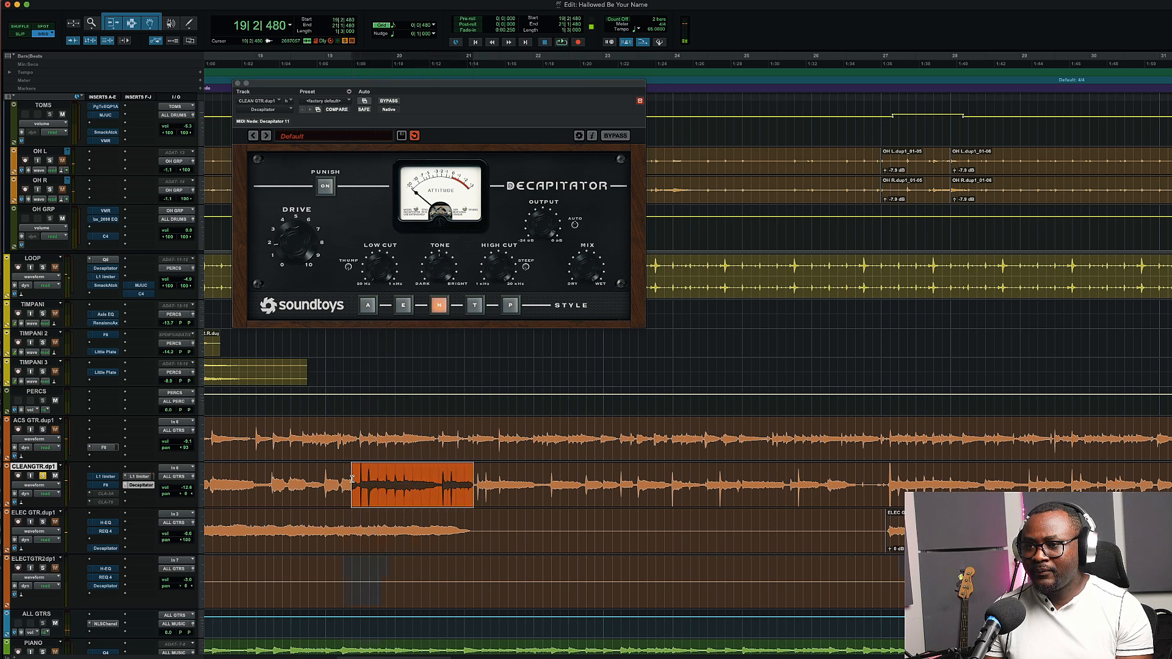
key("space")
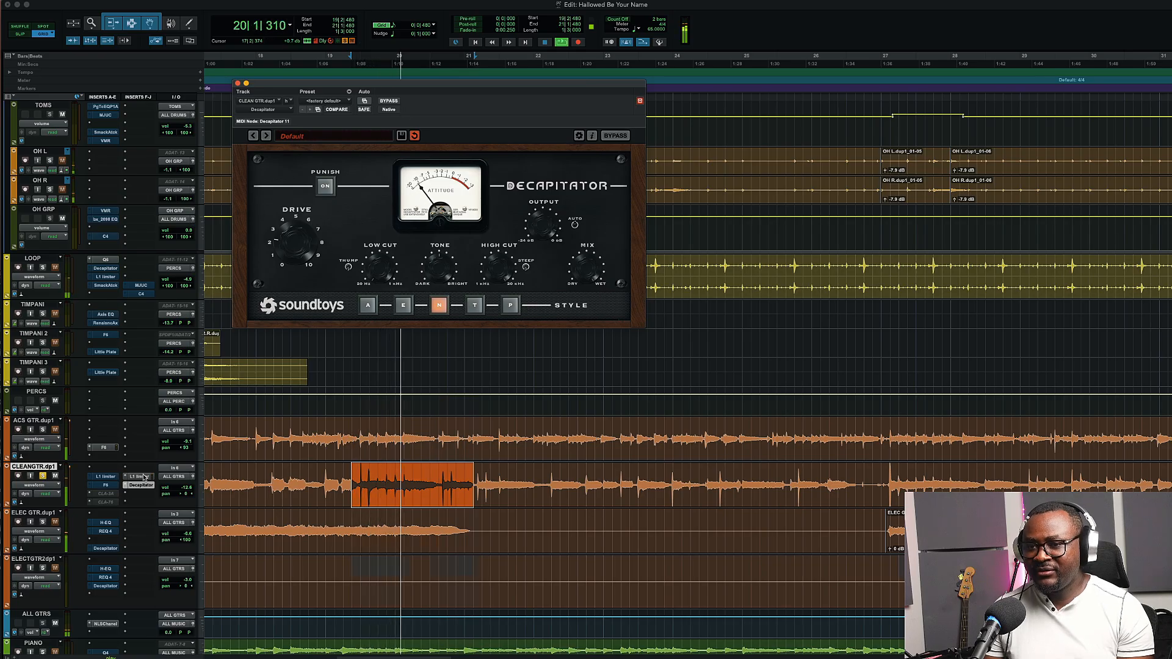
left_click(141, 484, "super")
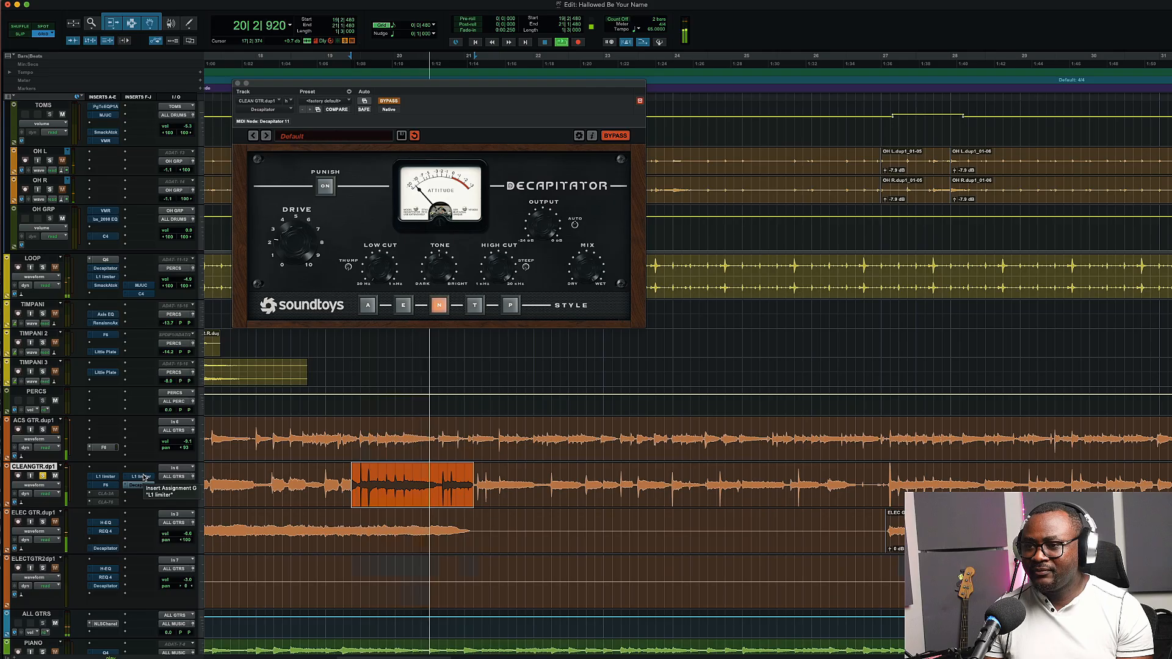
key("space")
left_click(144, 480, "super")
key("space")
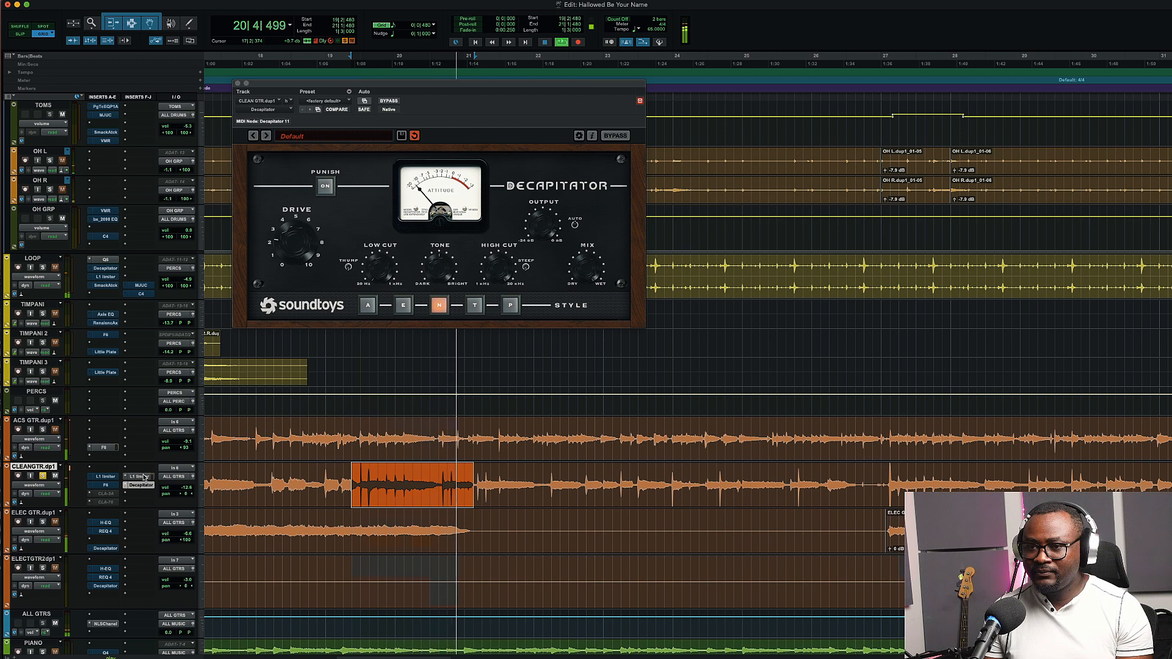
key("space")
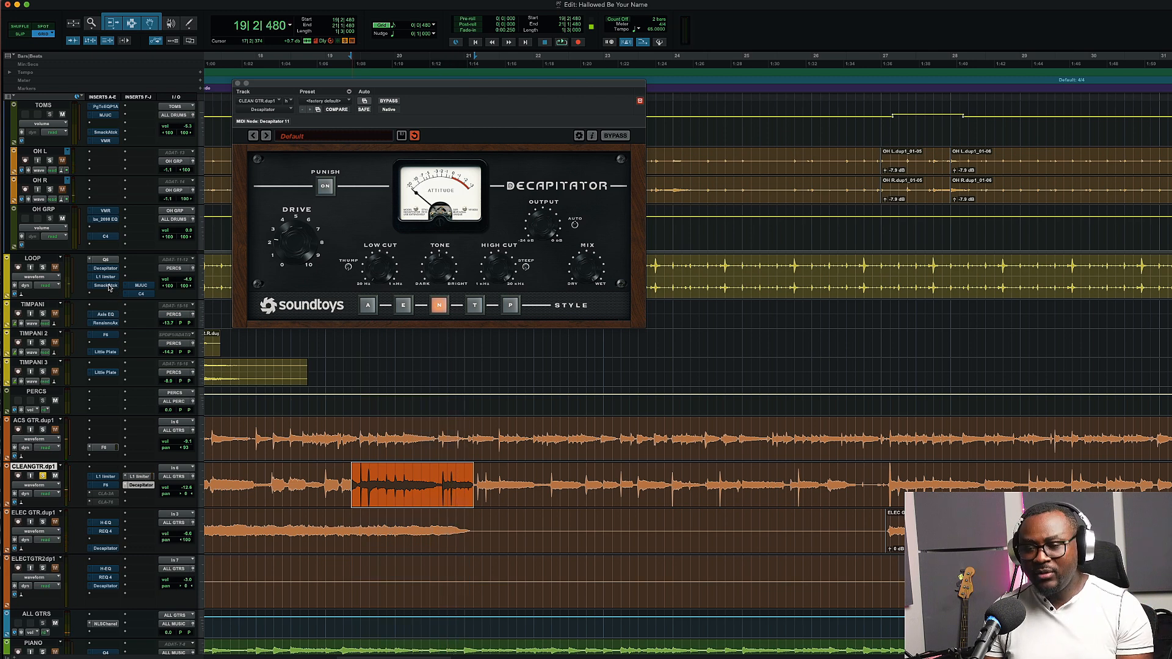
Copy the LOOP track's Smack Attack below the Decapitator on the CLEAN GTR track and reset its Attack to 0
left_click_drag(105, 285, 138, 495)
left_click(137, 494)
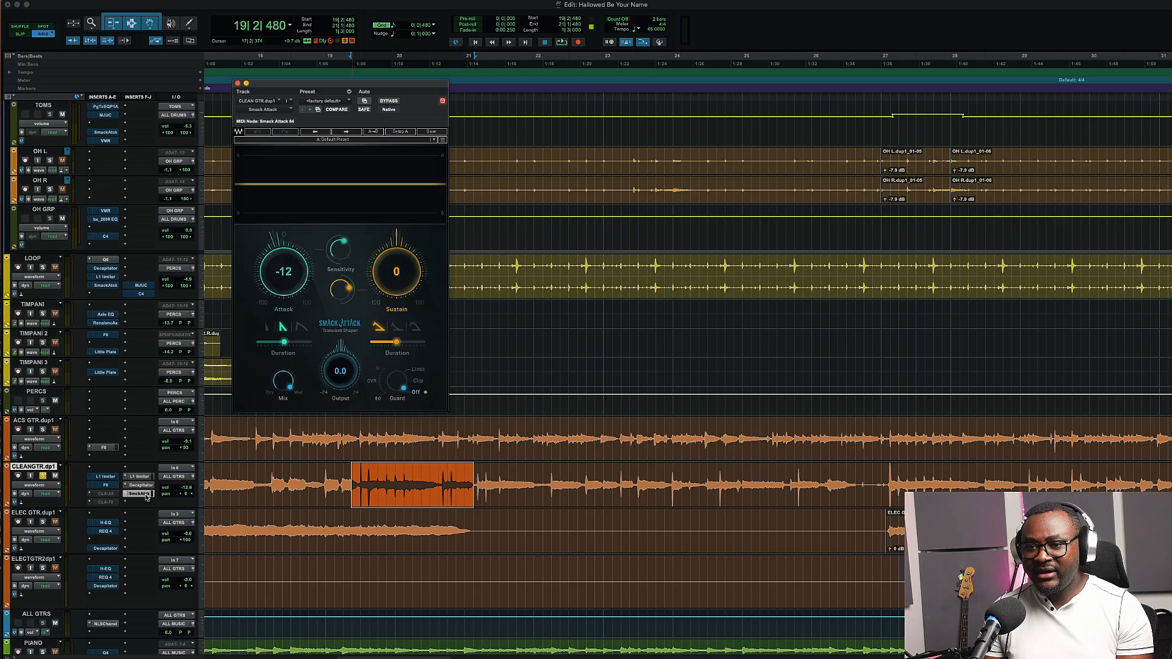
left_click(291, 274, "alt")
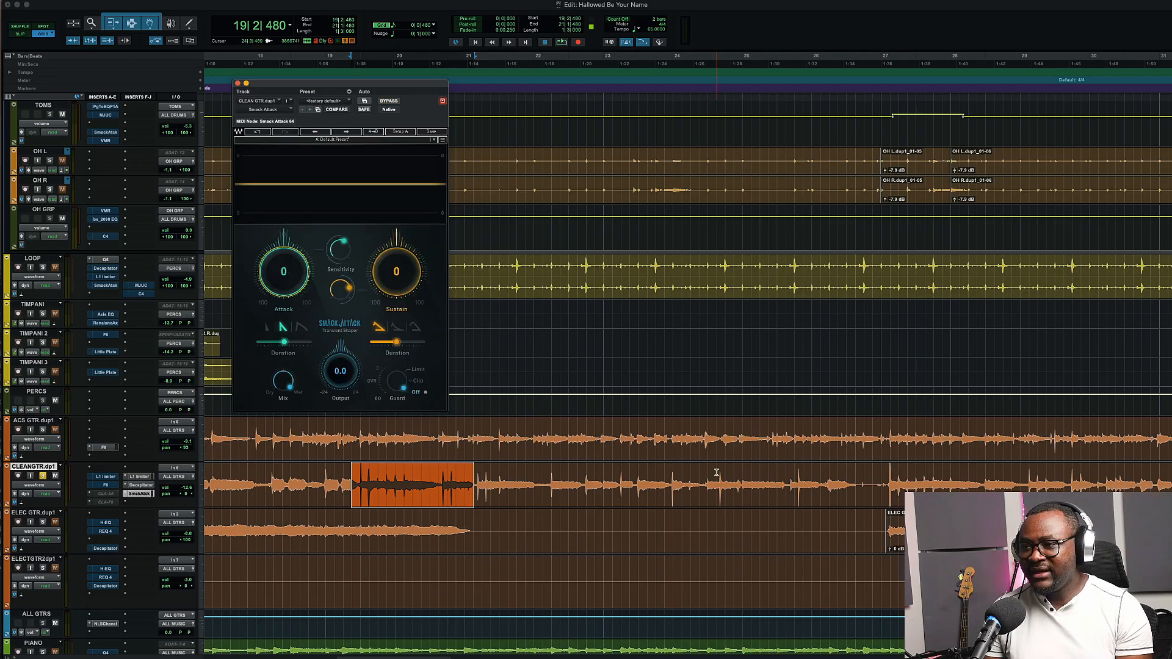
Lower Smack Attack's Attack to -15 while looping the guitar passage and compare the plug-in engaged and bypassed
scroll(716, 473, "down", 2)
scroll(716, 472, "left", 5)
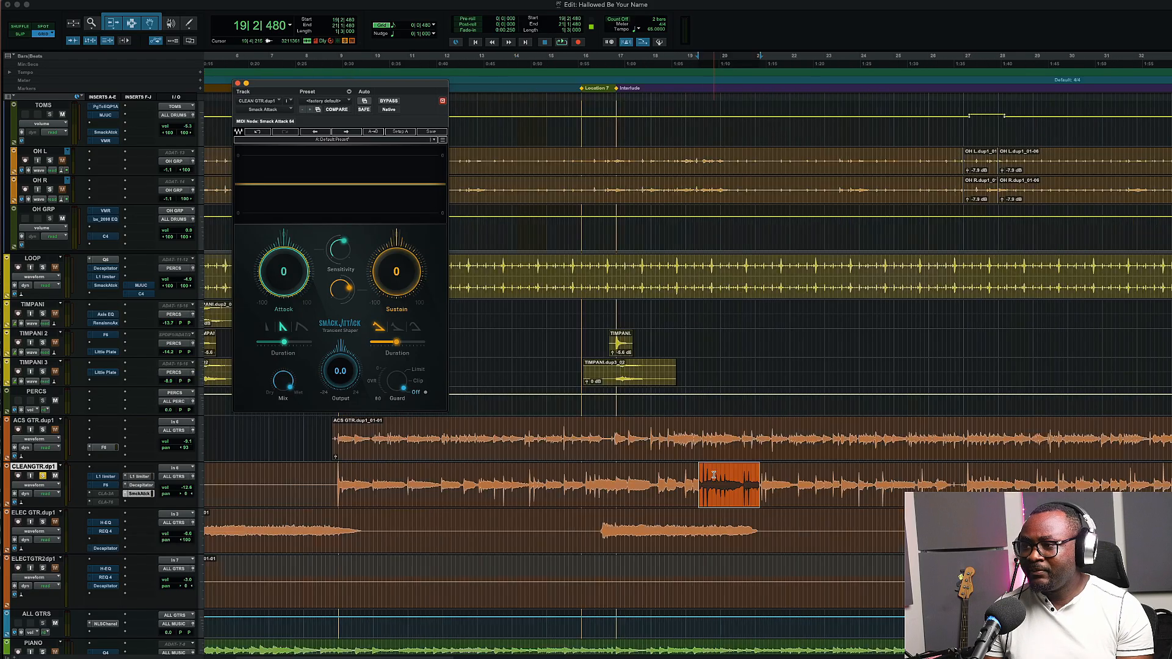
key("space")
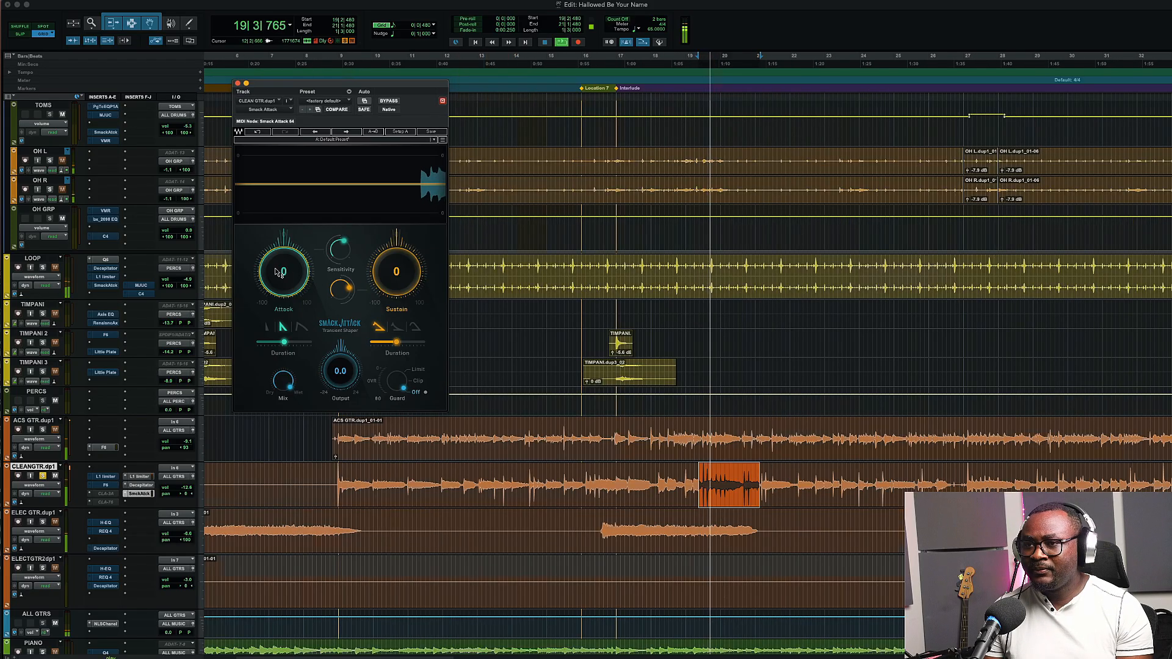
left_click_drag(283, 272, 283, 280)
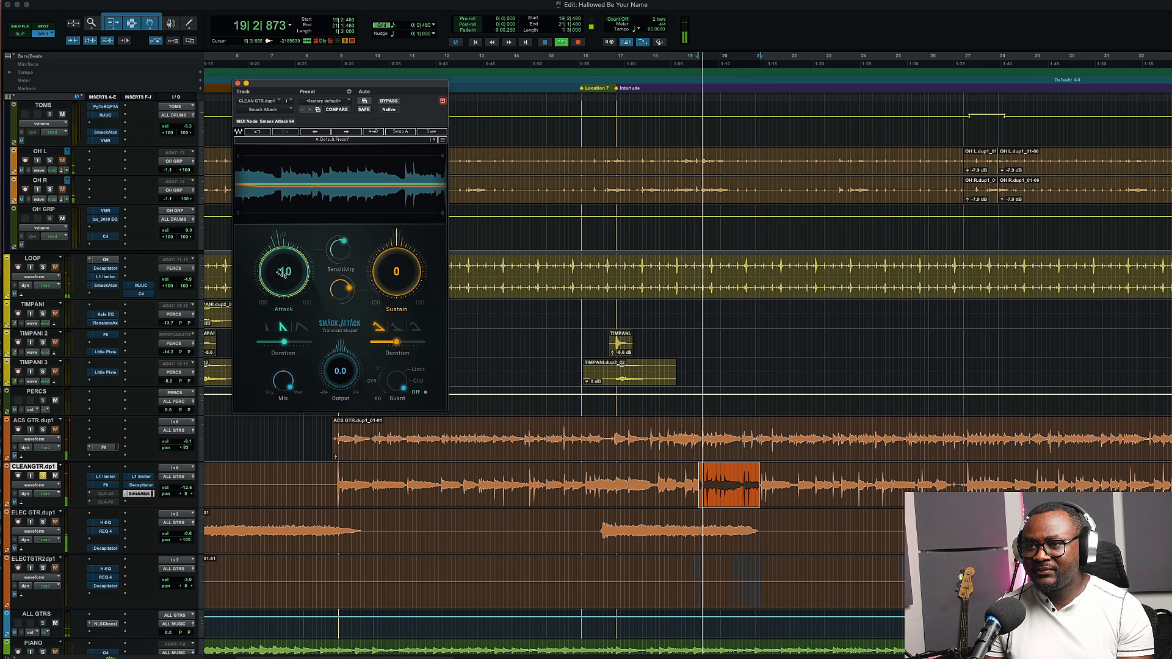
left_click_drag(282, 273, 282, 277)
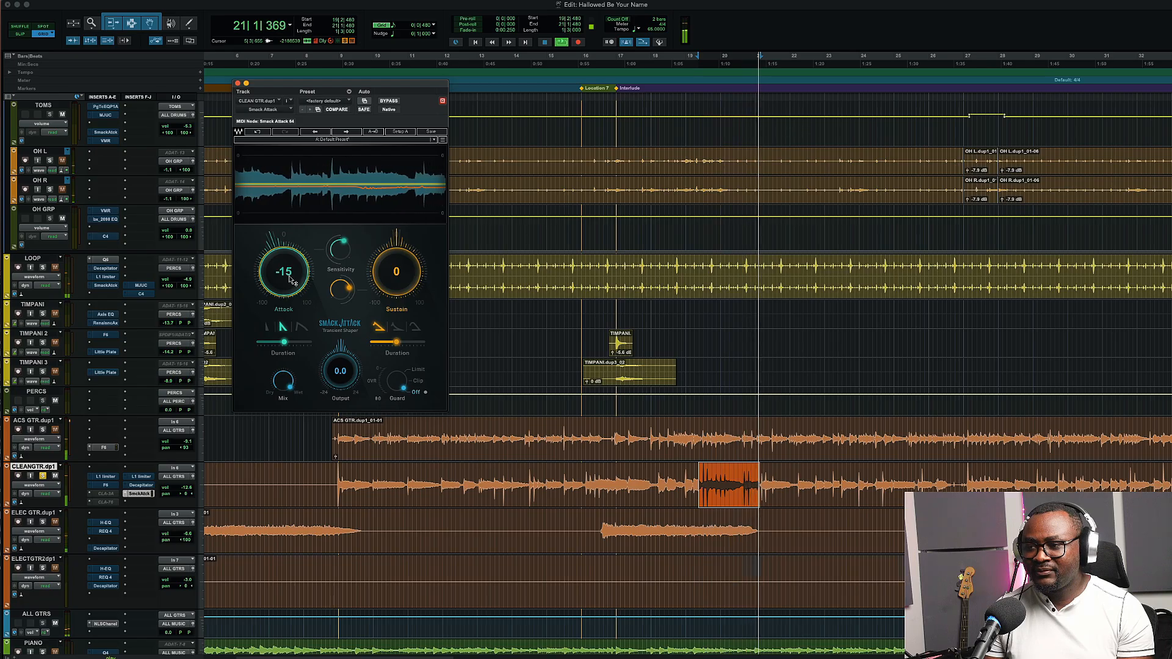
key("space")
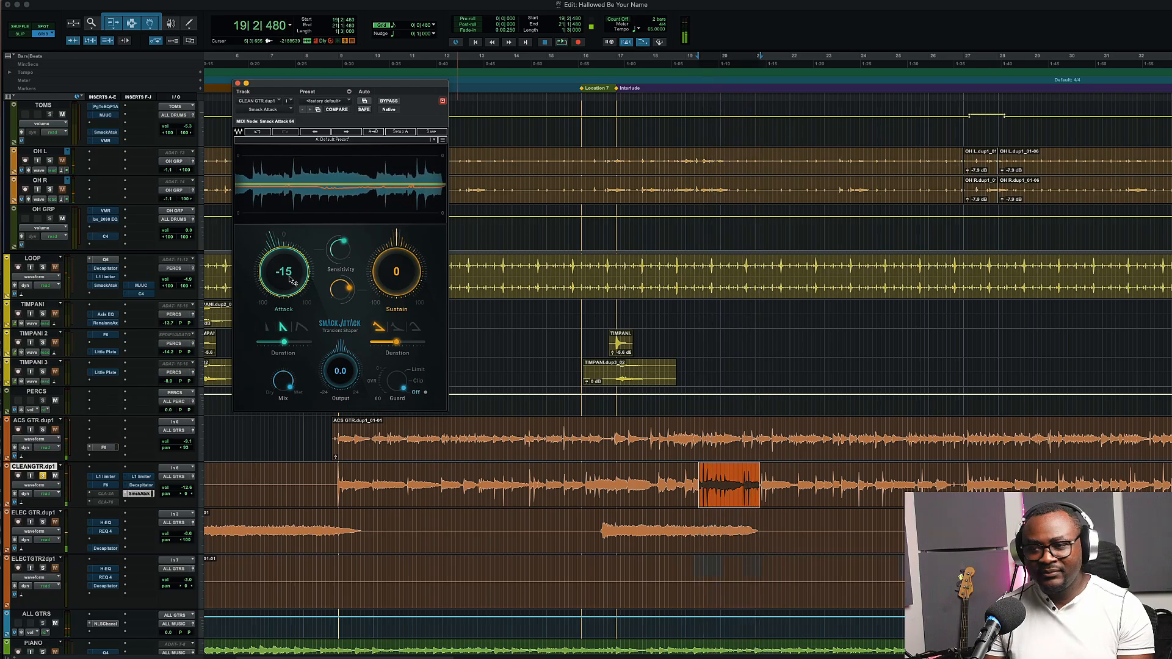
left_click(145, 494, "super")
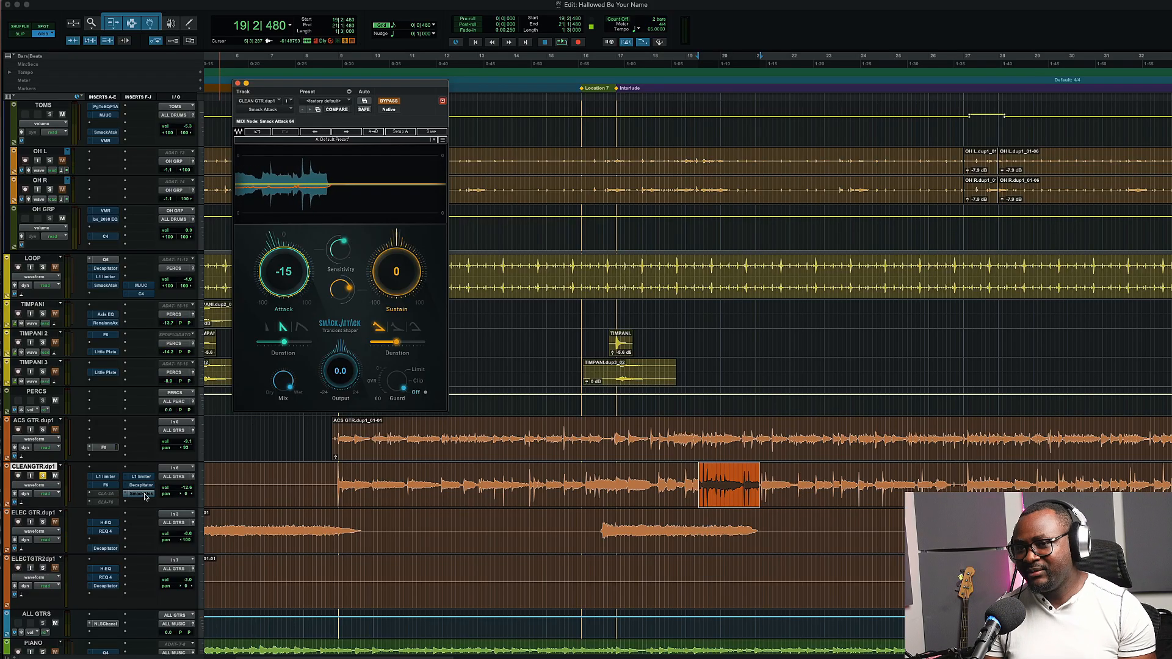
left_click(144, 493, "super")
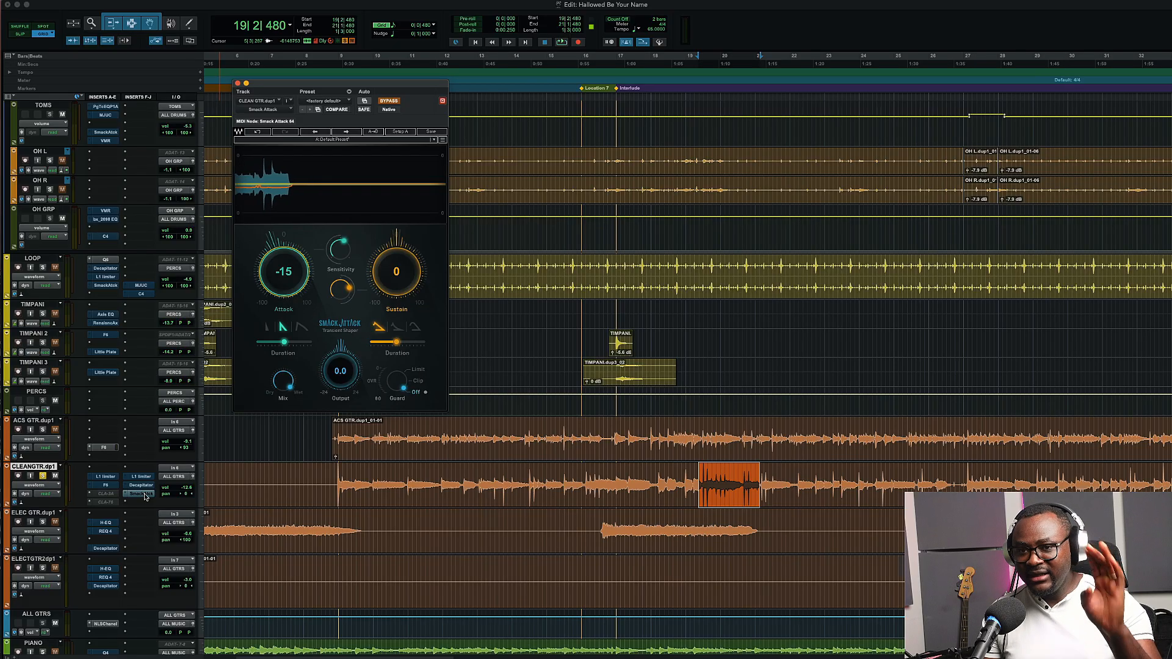